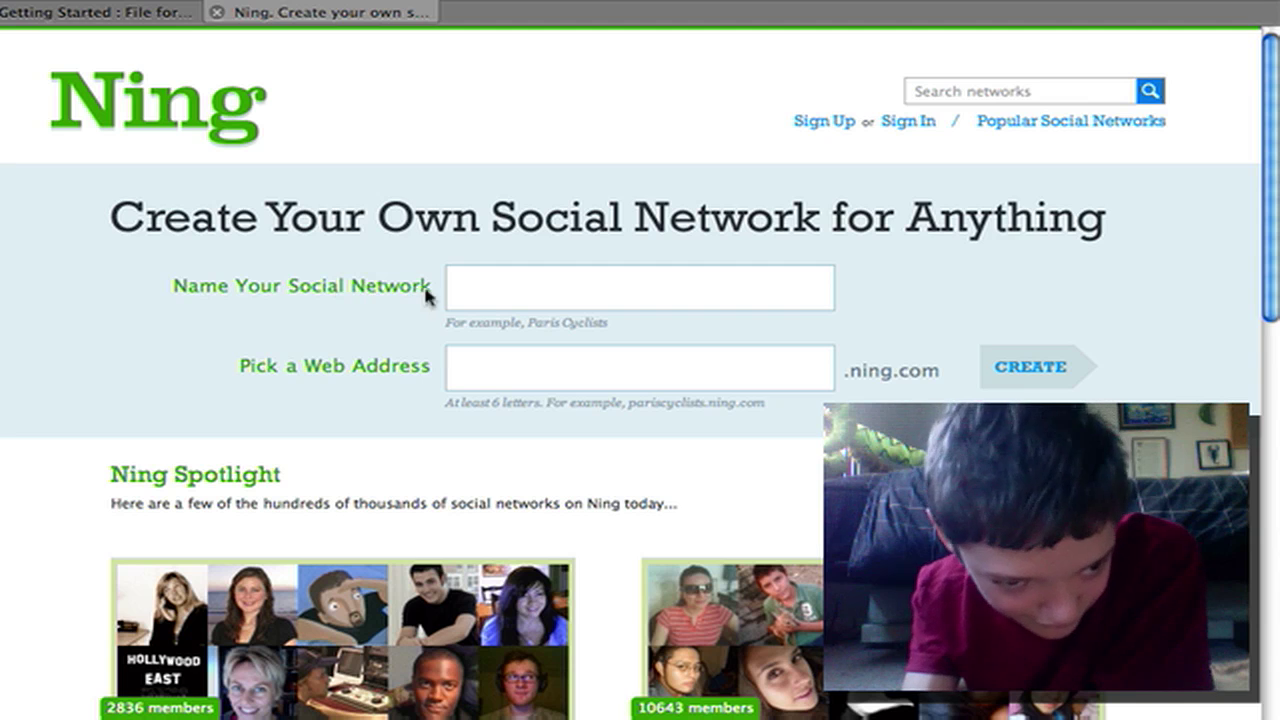
# Name the new social network 'YouTube Demo'
pyautogui.click(487, 286)
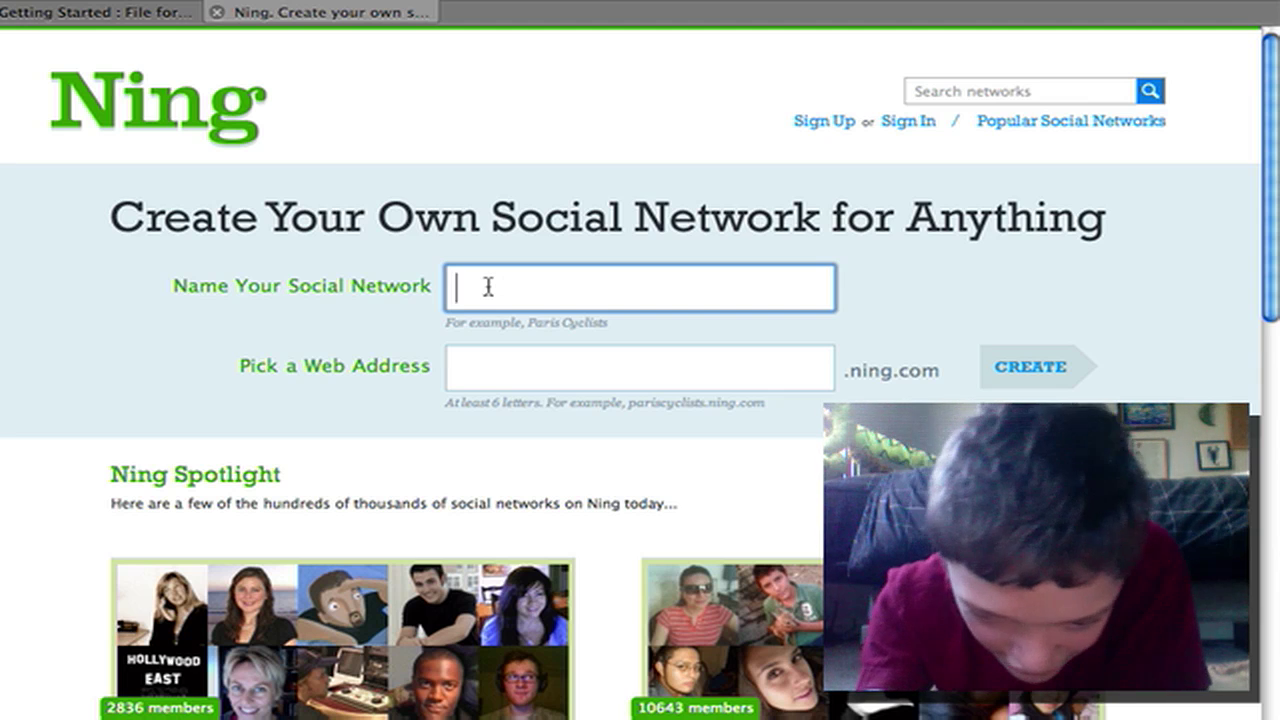
pyautogui.write('Y')
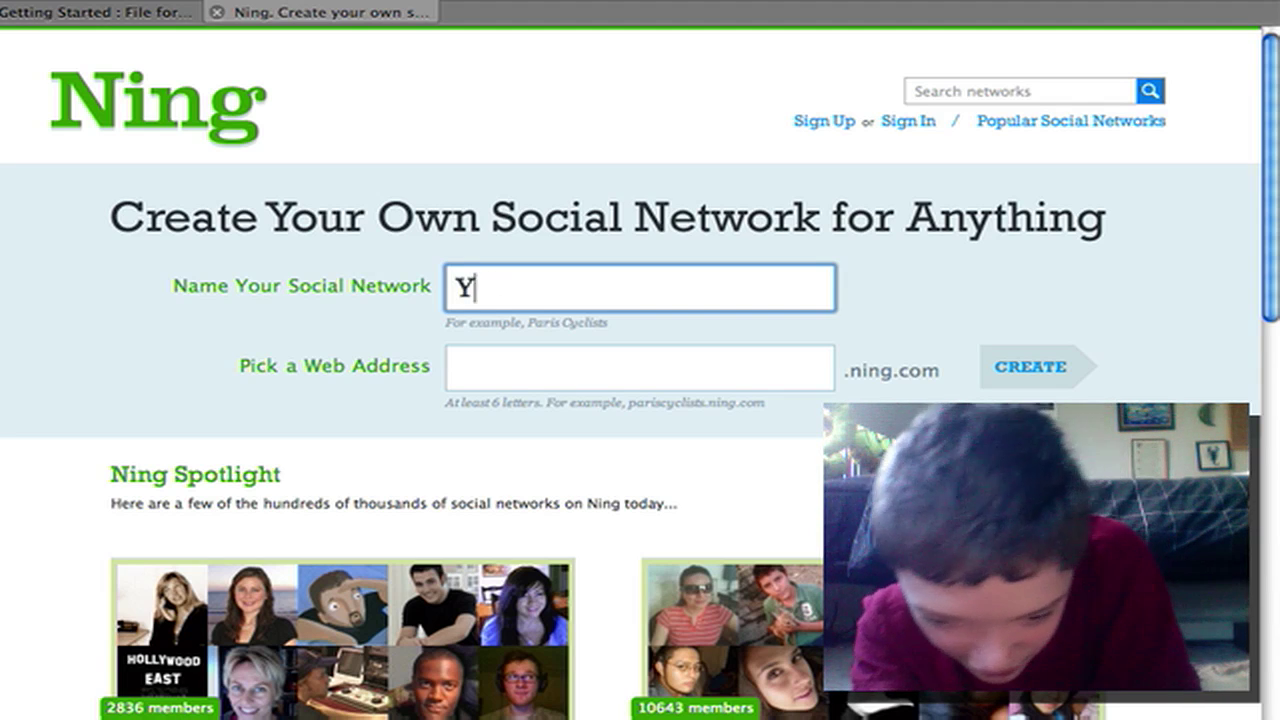
pyautogui.write('ou')
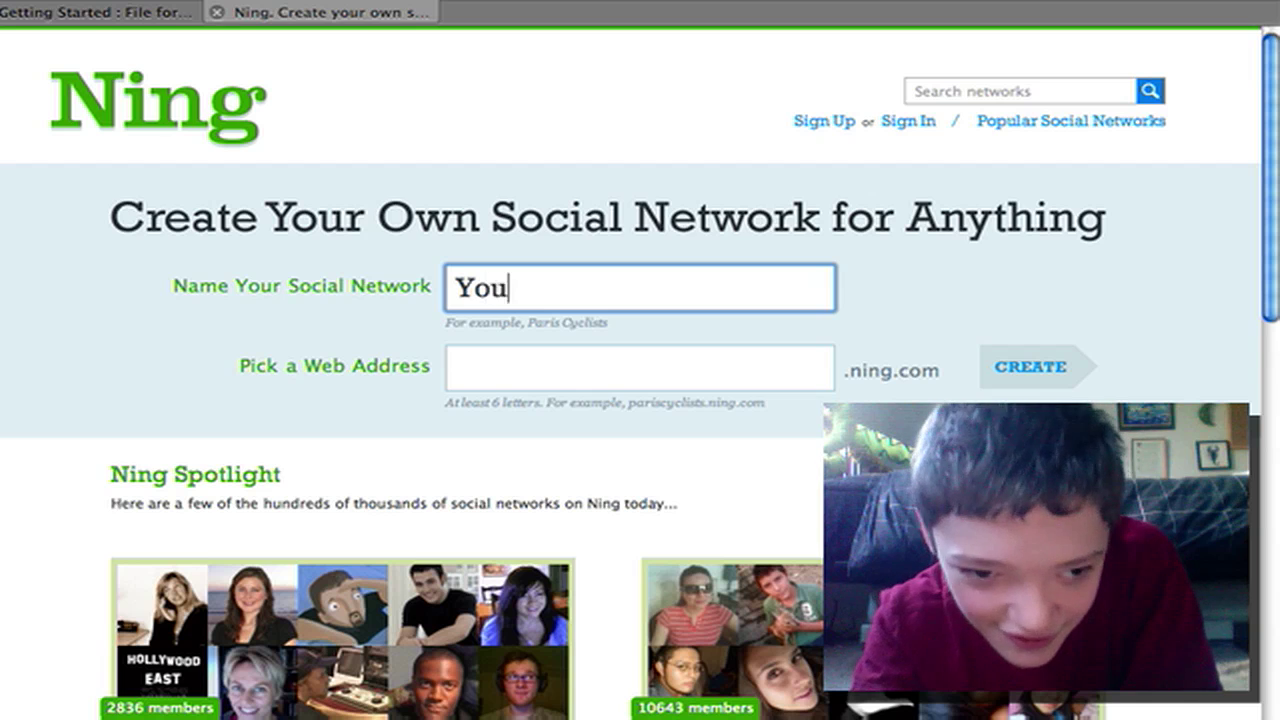
pyautogui.write('T')
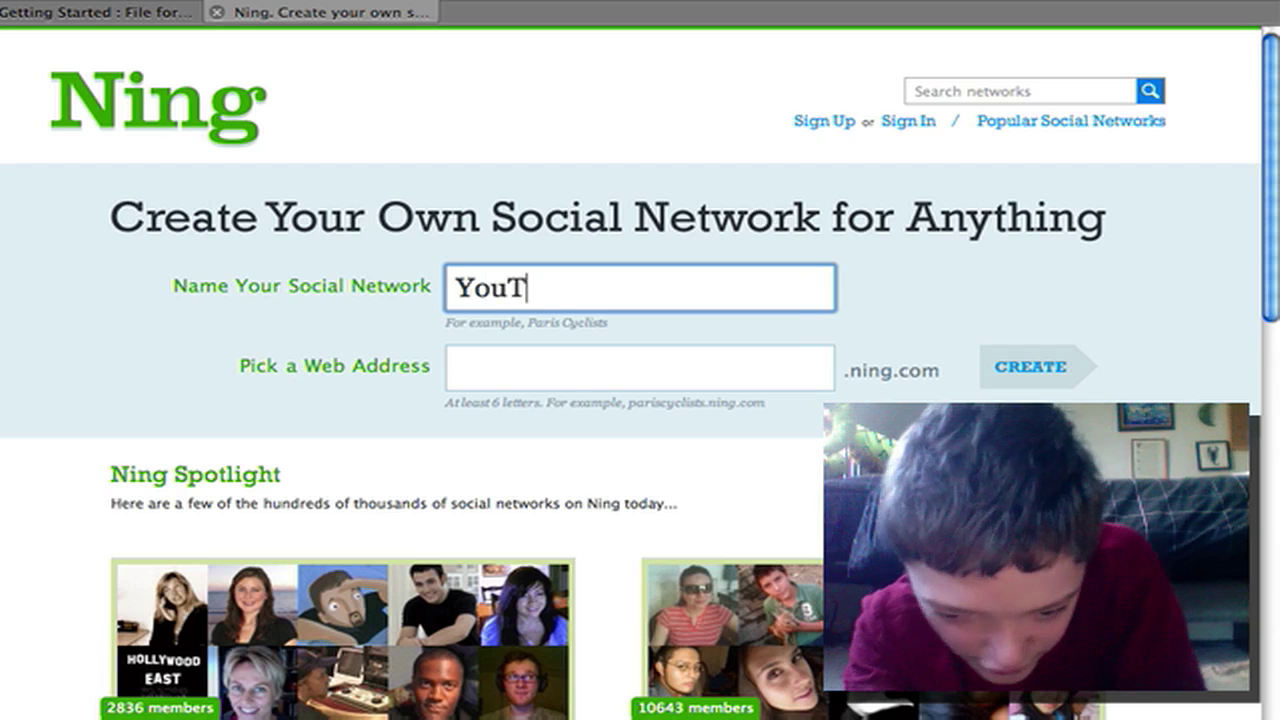
pyautogui.write('u')
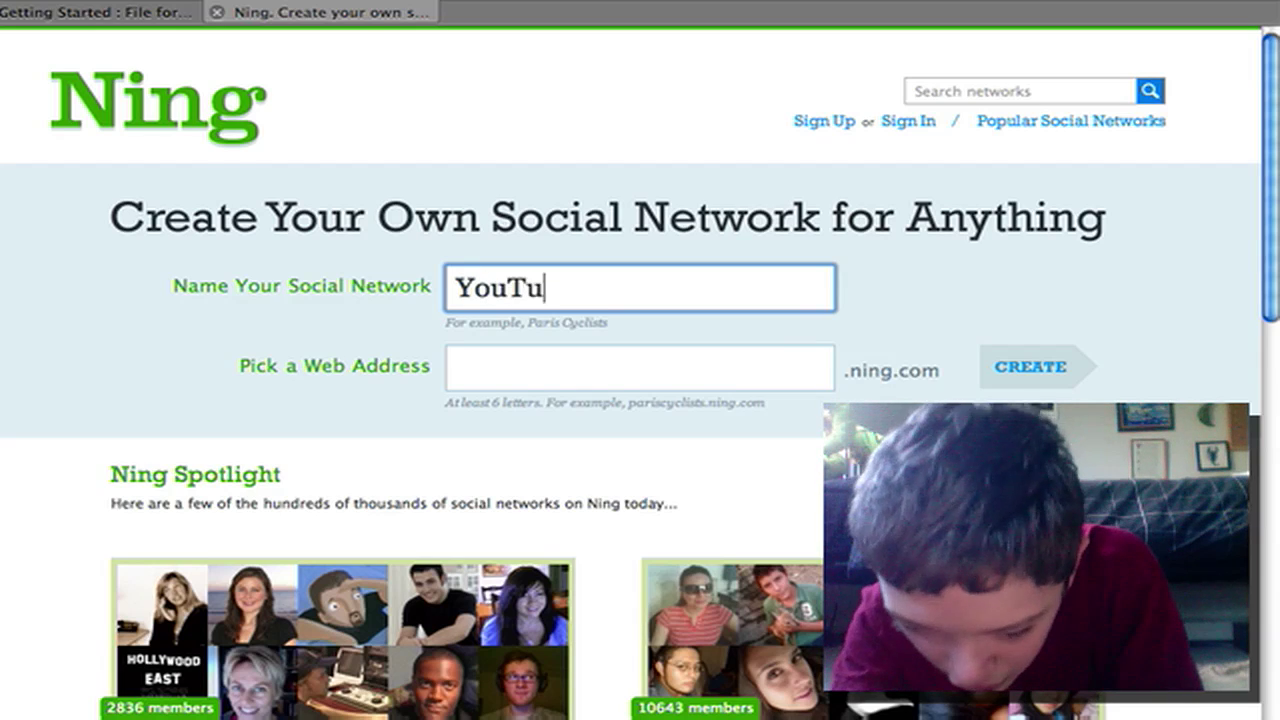
pyautogui.write('be')
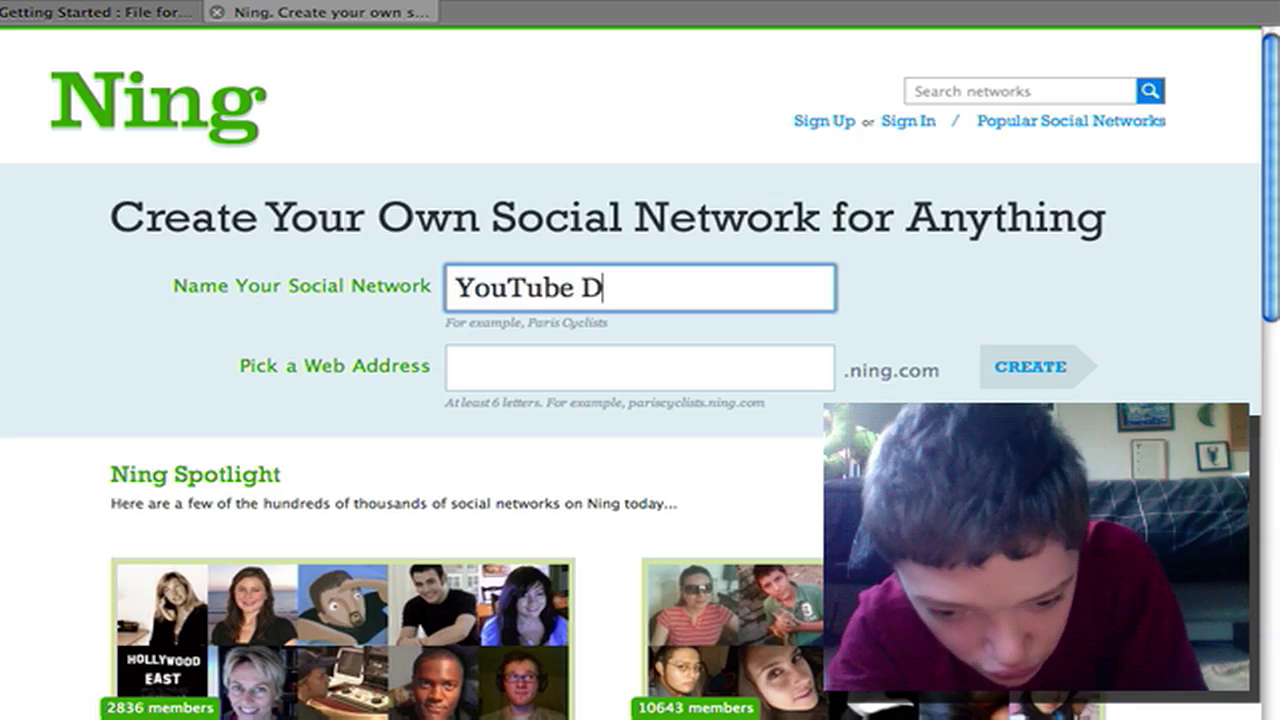
pyautogui.write('Demi')
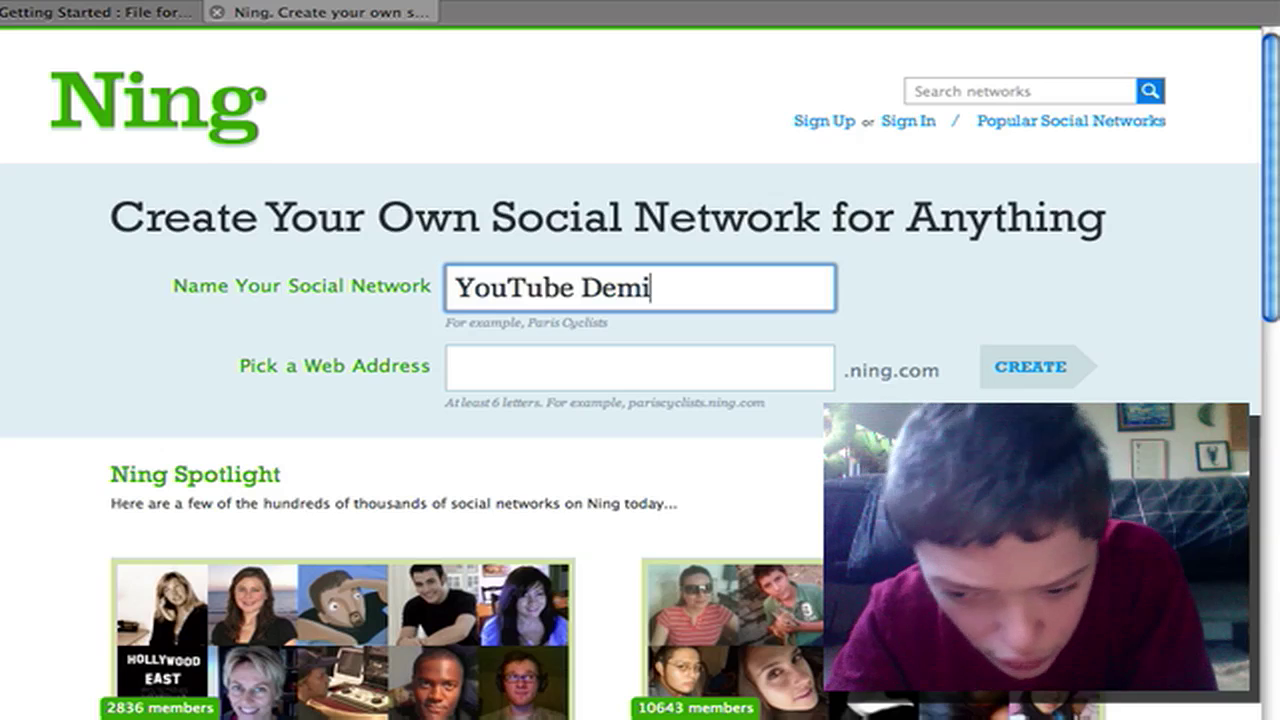
pyautogui.press('BackSpace')
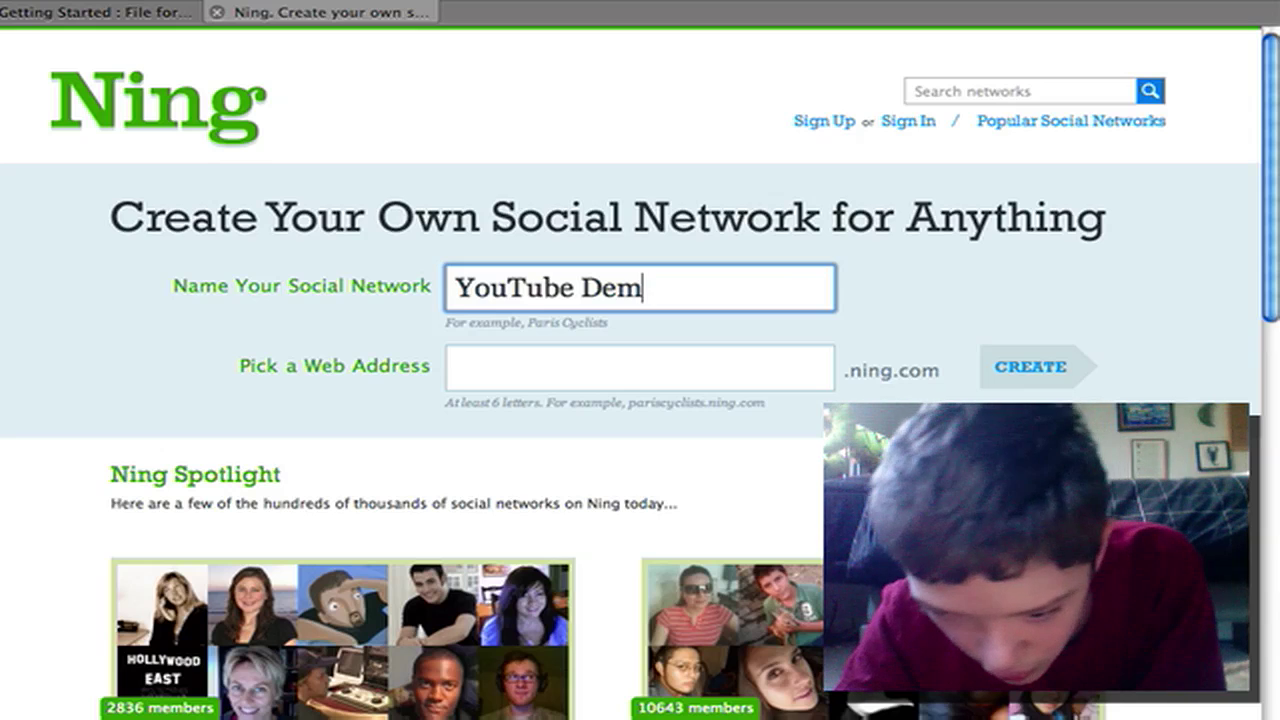
pyautogui.write('o')
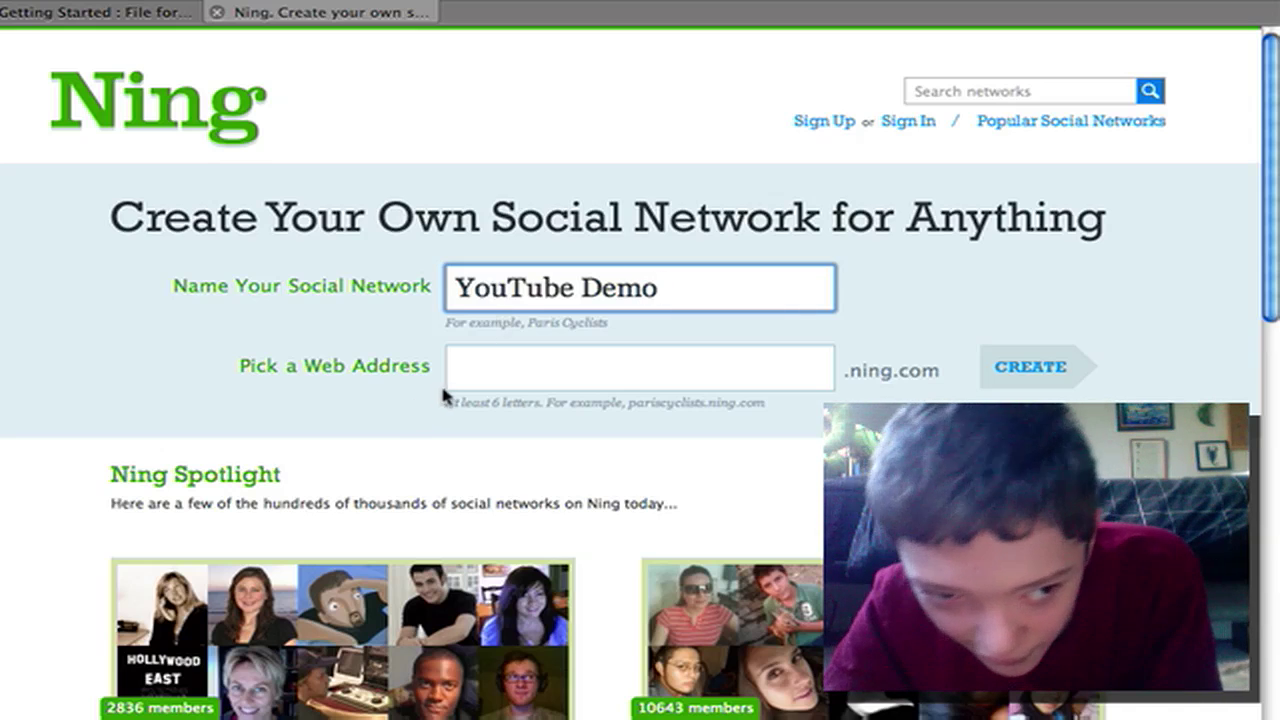
# Set the network's web address to demo7.ning.com
pyautogui.click(457, 378)
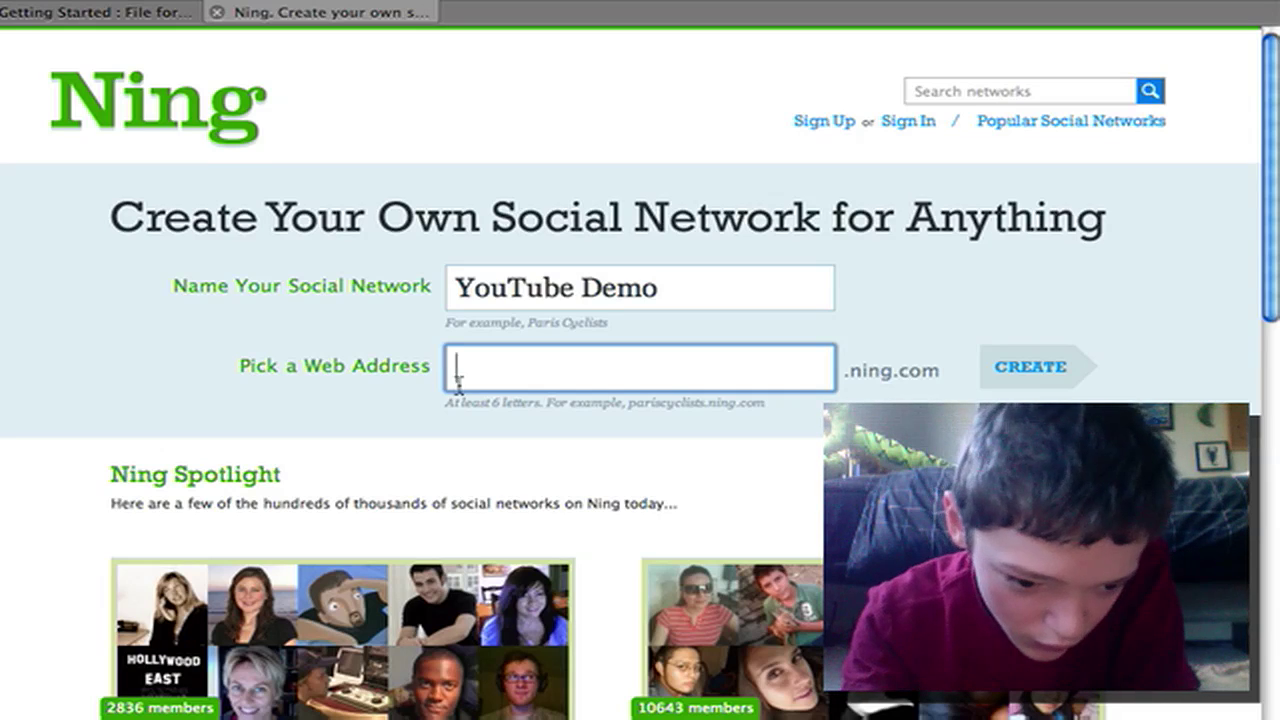
pyautogui.write('de')
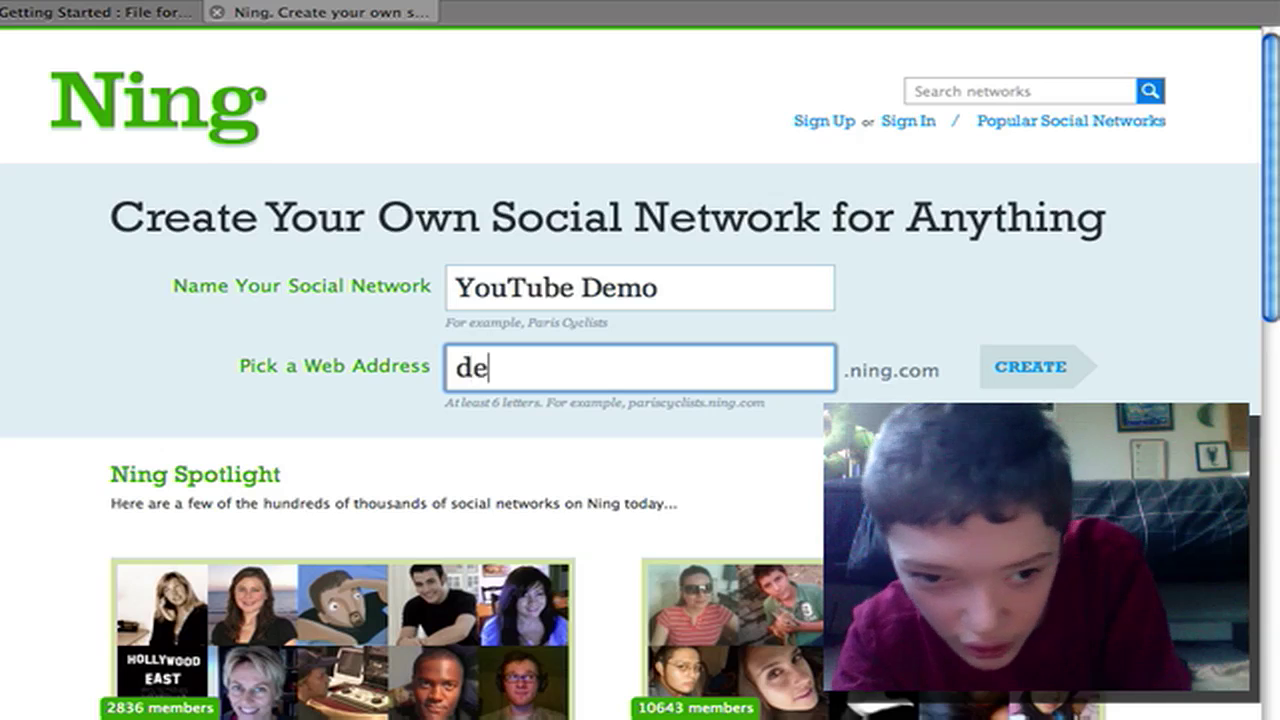
pyautogui.write('mo')
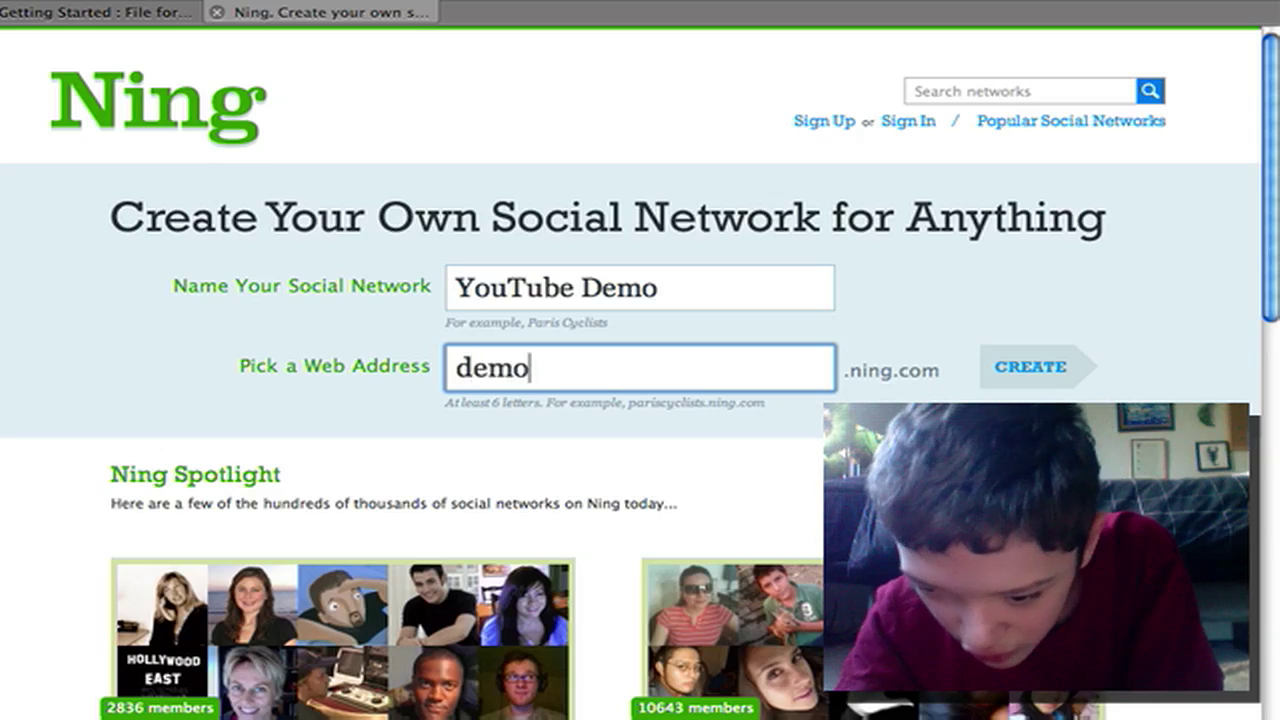
pyautogui.write('5')
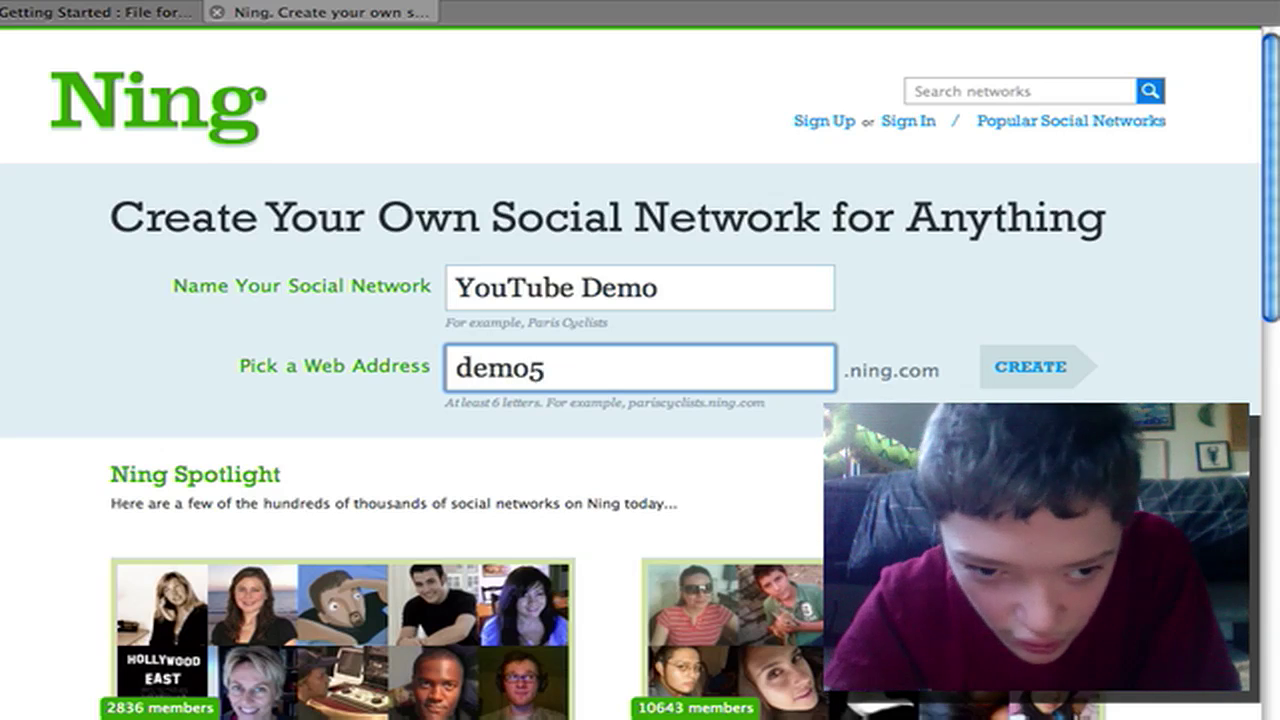
pyautogui.press('BackSpace')
pyautogui.write('7')
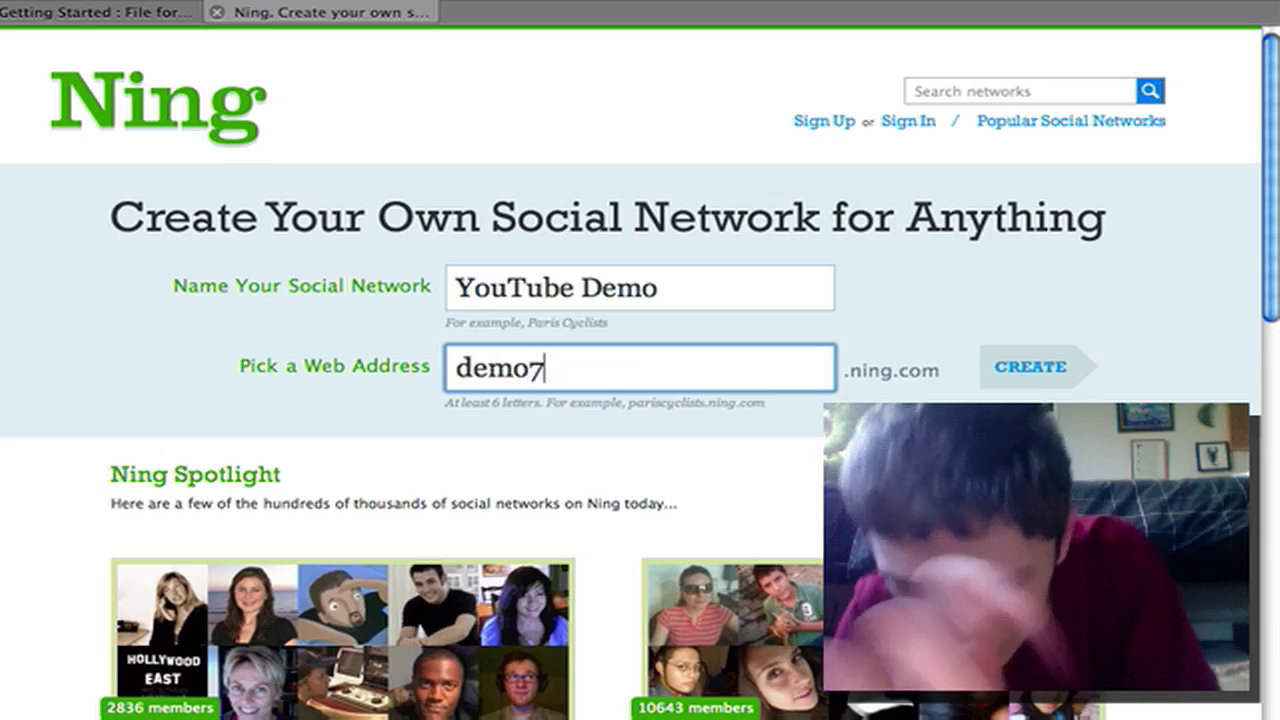
# Create the network, then enter the user's name and accept the suggested e-mail address
pyautogui.click(1062, 363)
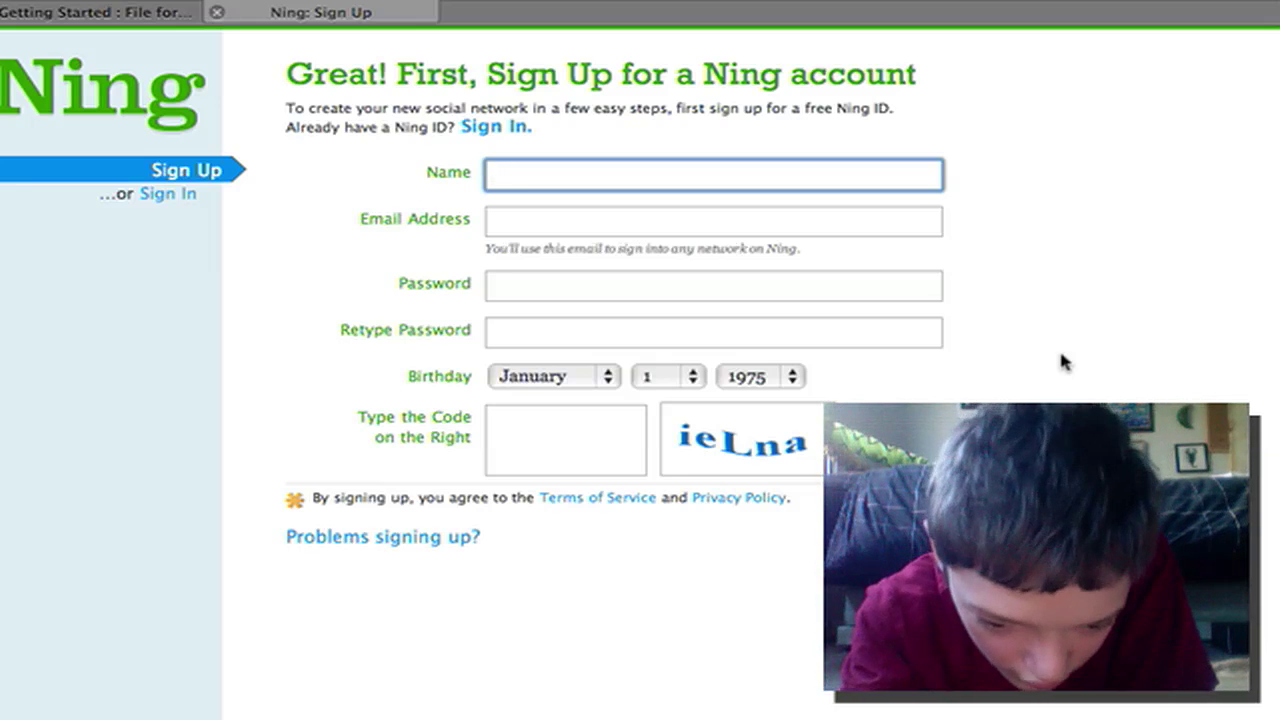
pyautogui.write('R')
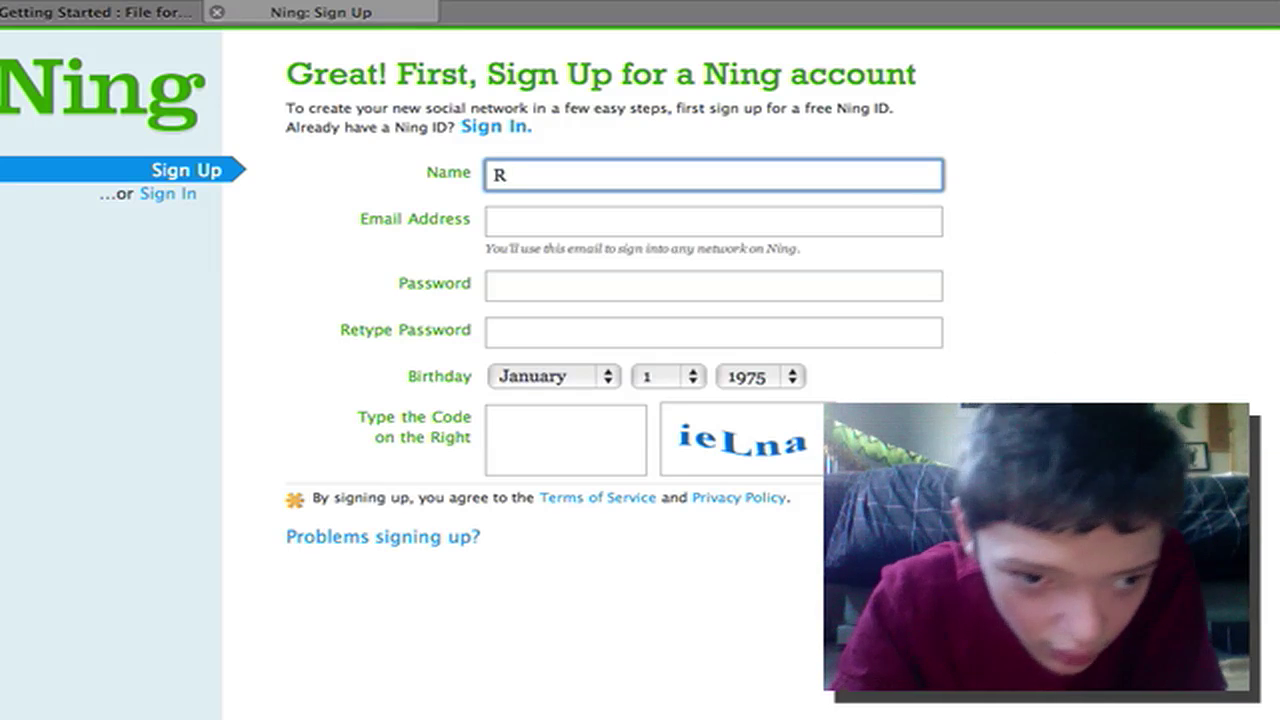
pyautogui.press('BackSpace')
pyautogui.write('T')
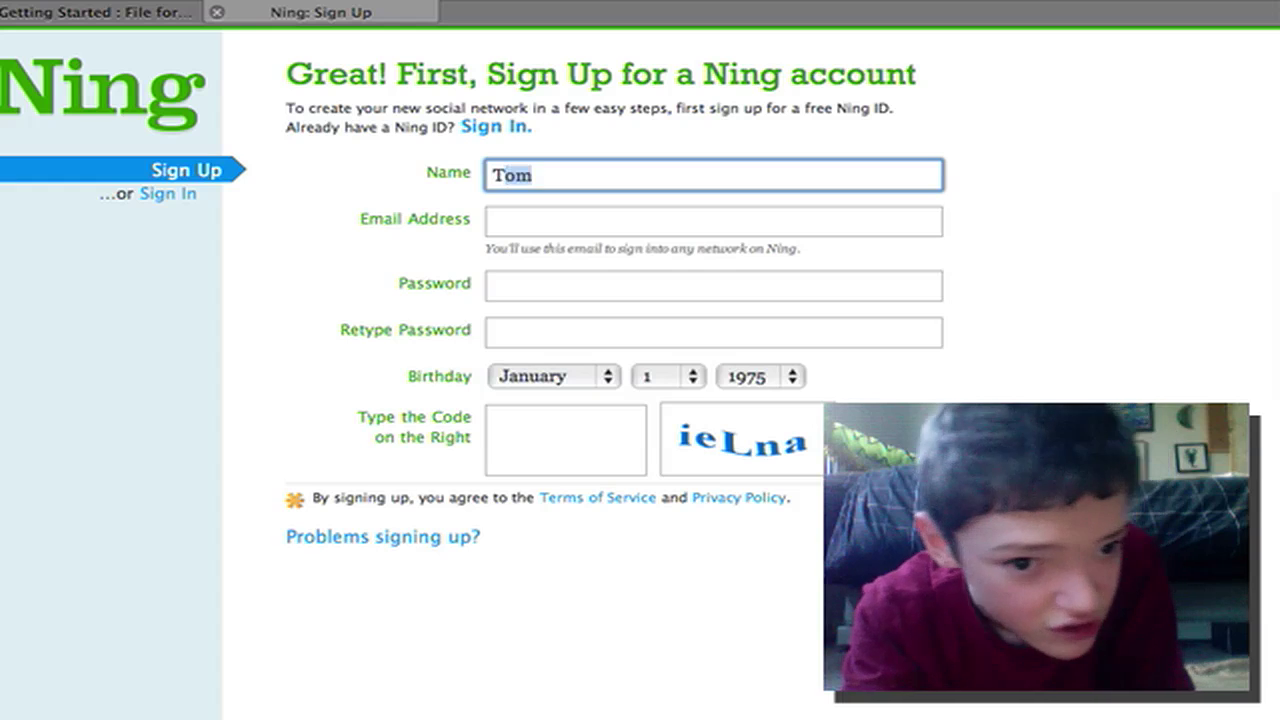
pyautogui.write('om')
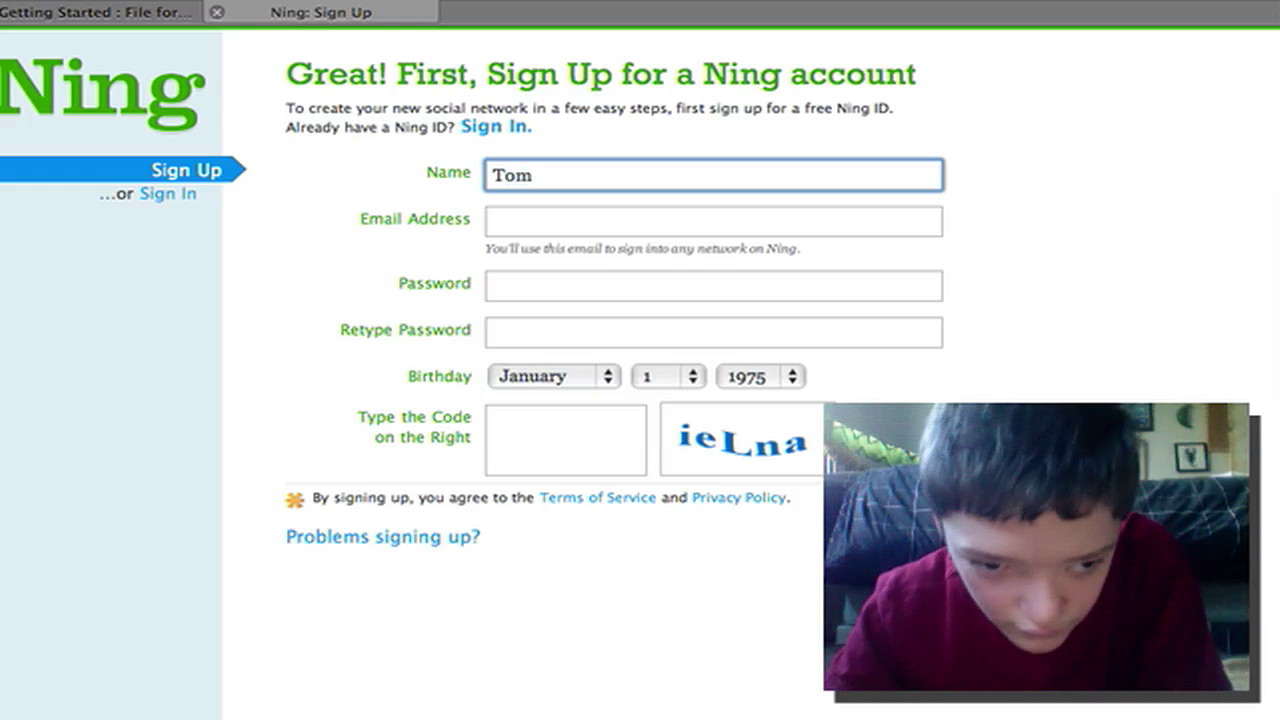
pyautogui.click(692, 236)
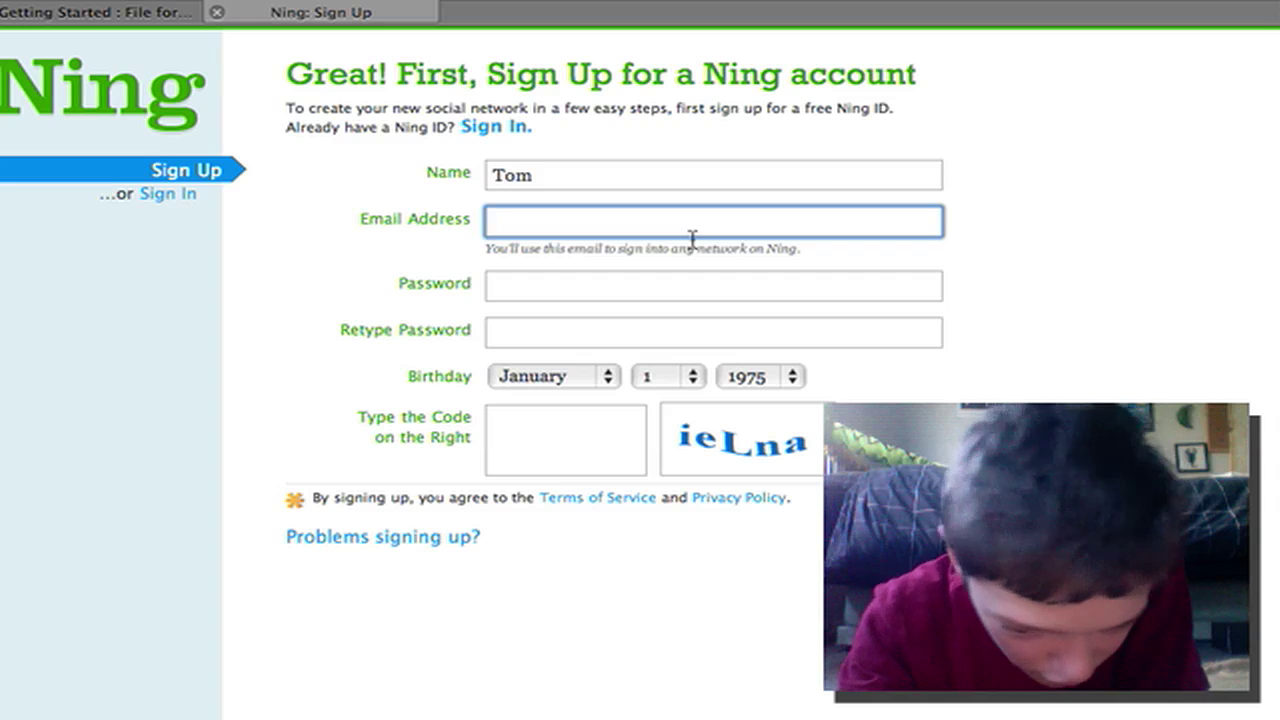
pyautogui.write('t')
pyautogui.press('Right')
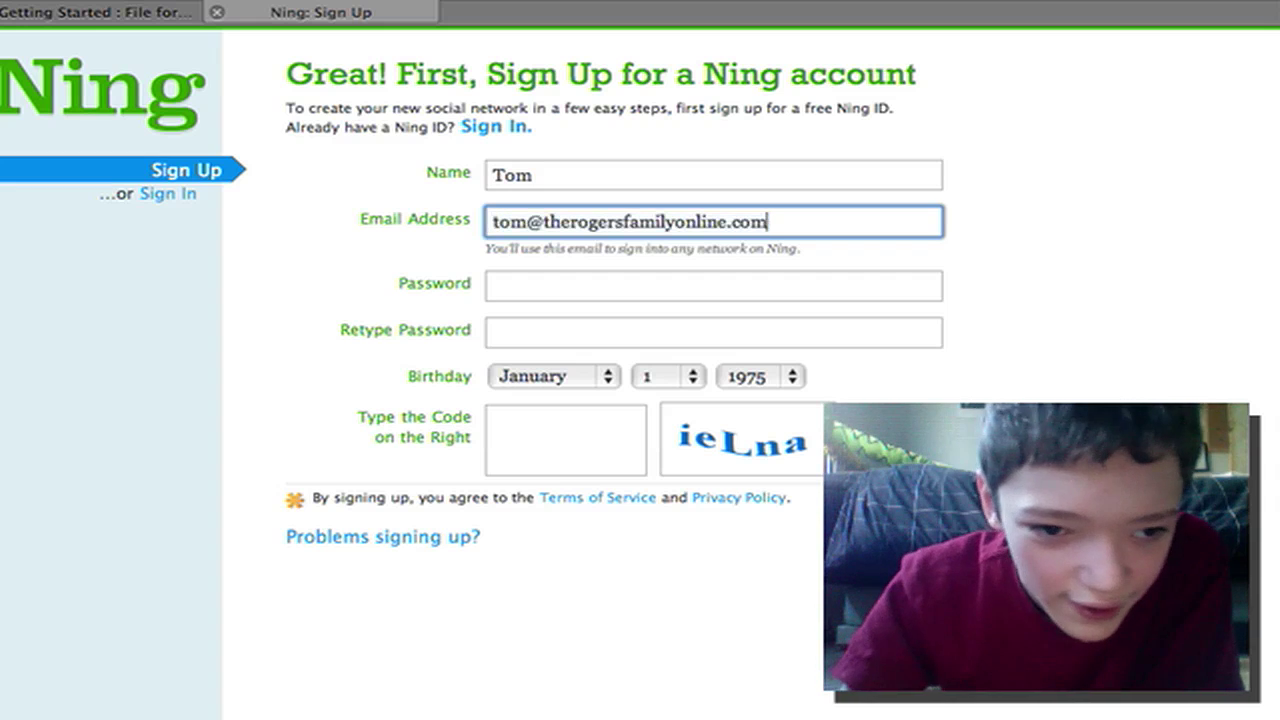
# Enter the account password on the sign-up form
pyautogui.click(597, 297)
pyautogui.press('capslock')
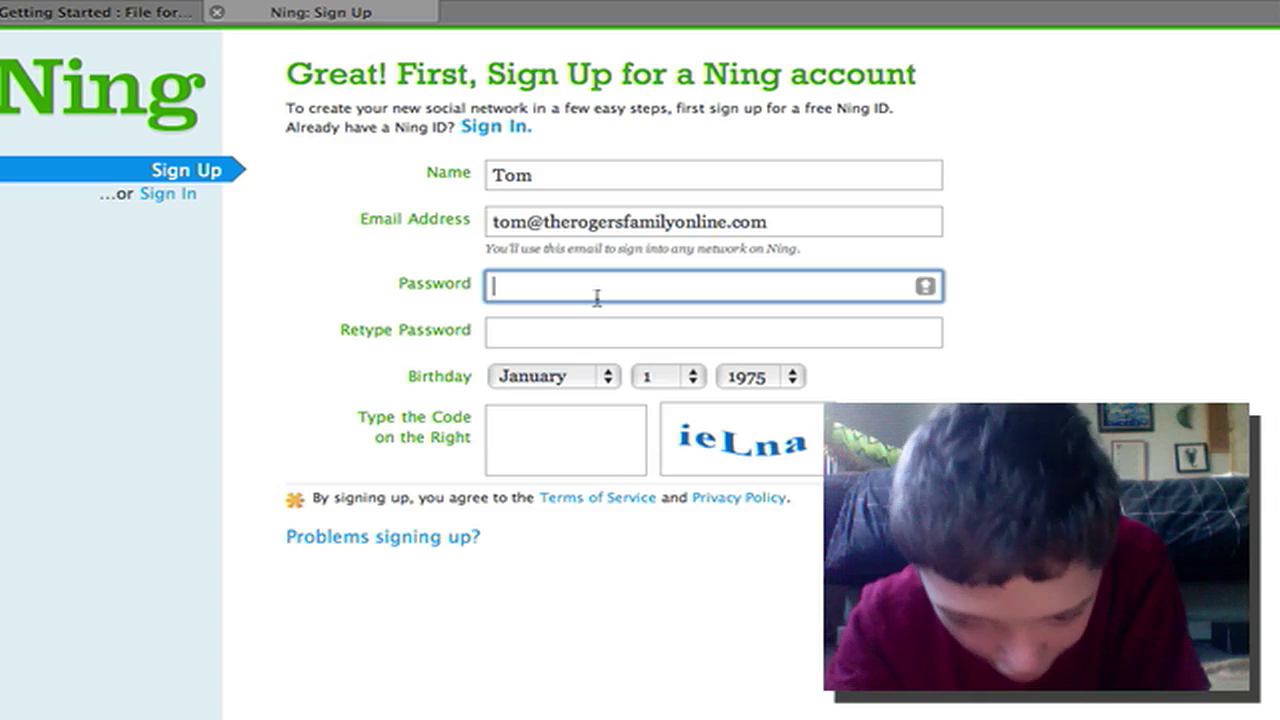
pyautogui.write('A')
pyautogui.press('capslock')
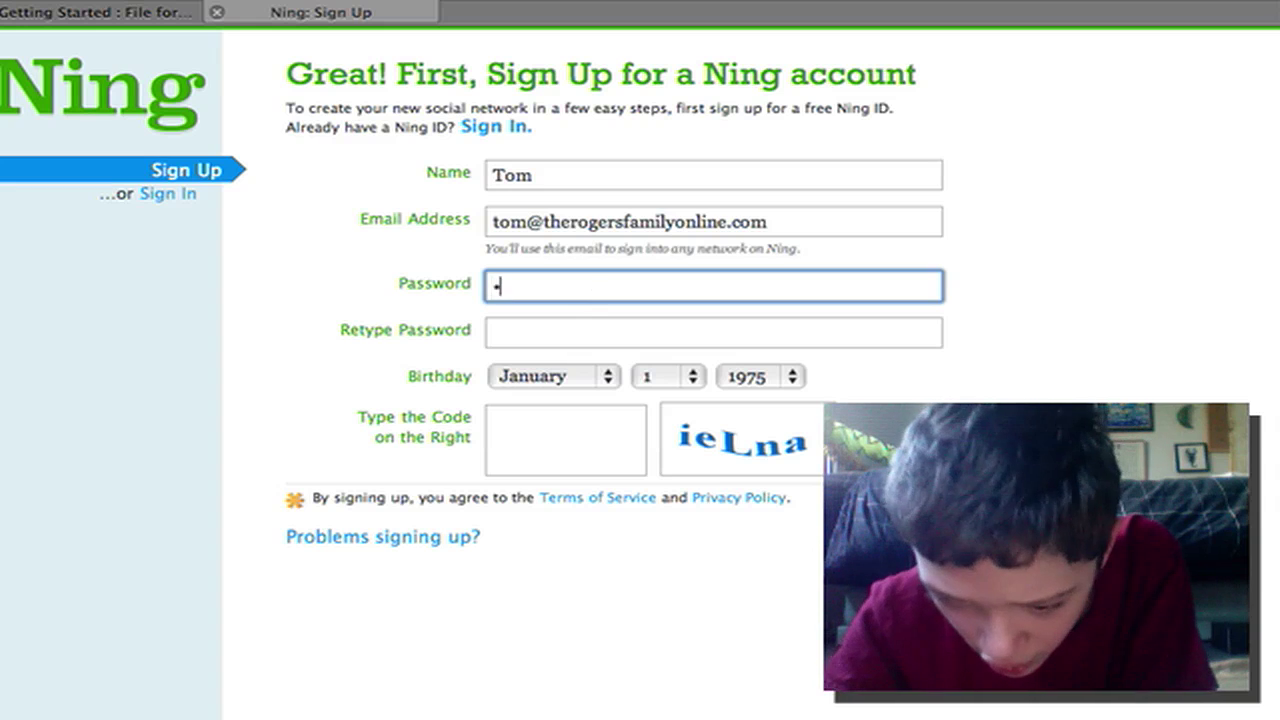
pyautogui.write('aaa')
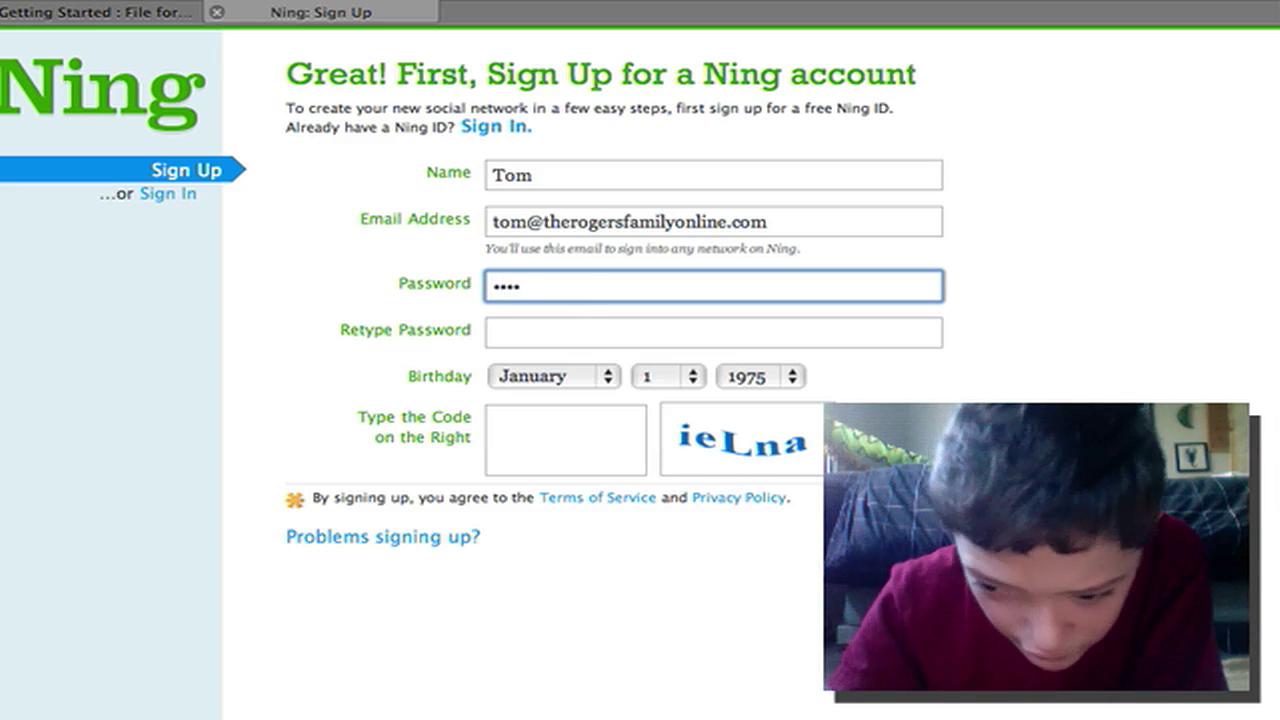
pyautogui.press('BackSpace')
pyautogui.press('BackSpace')
pyautogui.press('BackSpace')
pyautogui.press('BackSpace')
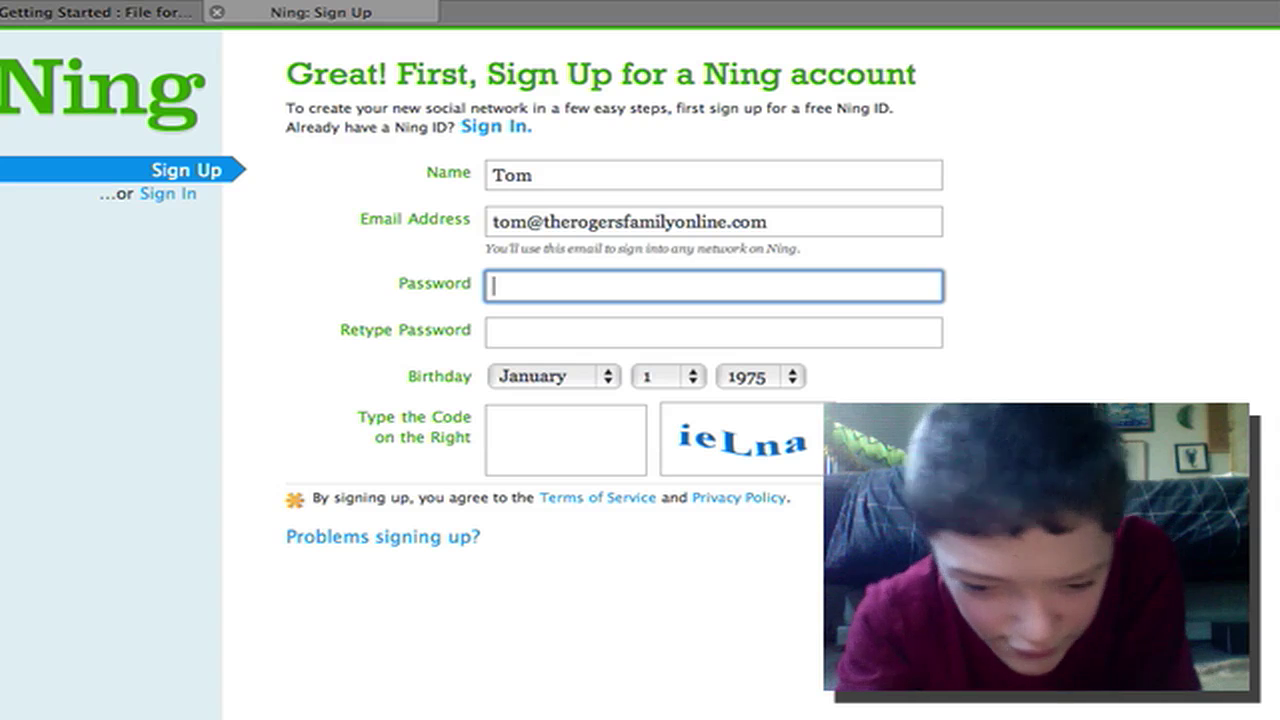
pyautogui.press('capslock')
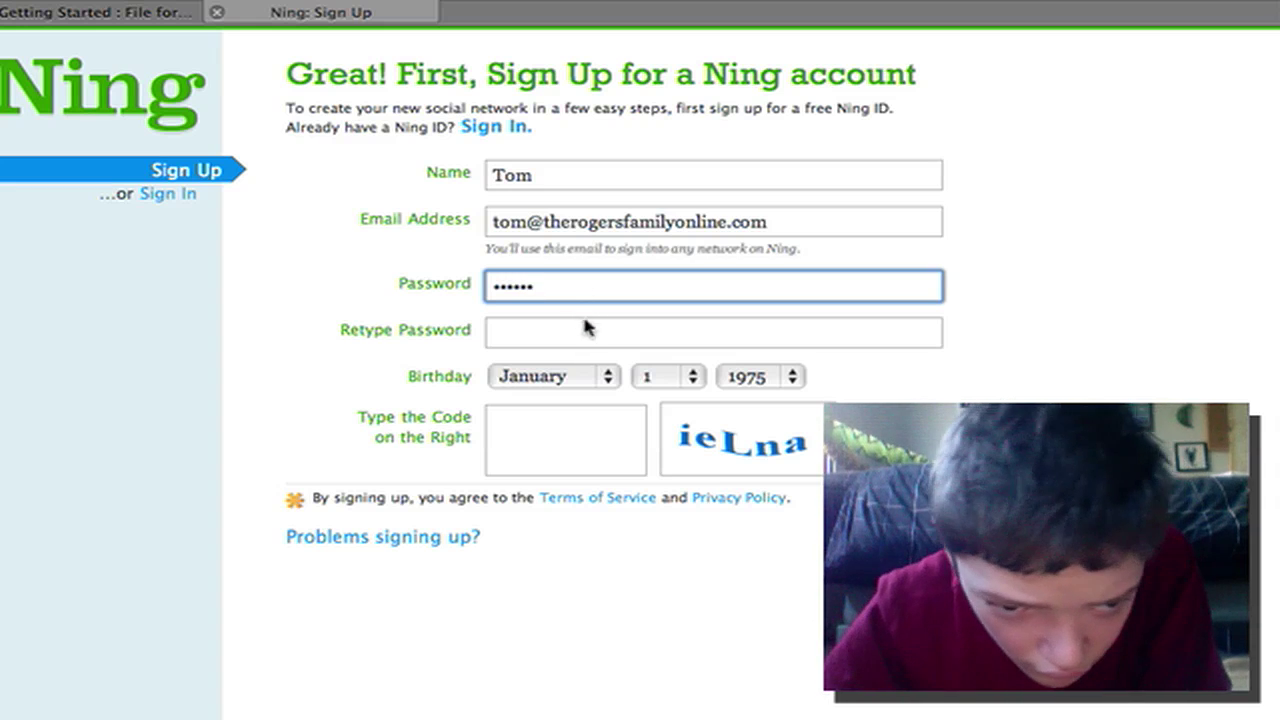
# Retype the account password in the confirmation field
pyautogui.click(590, 336)
pyautogui.press('capslock')
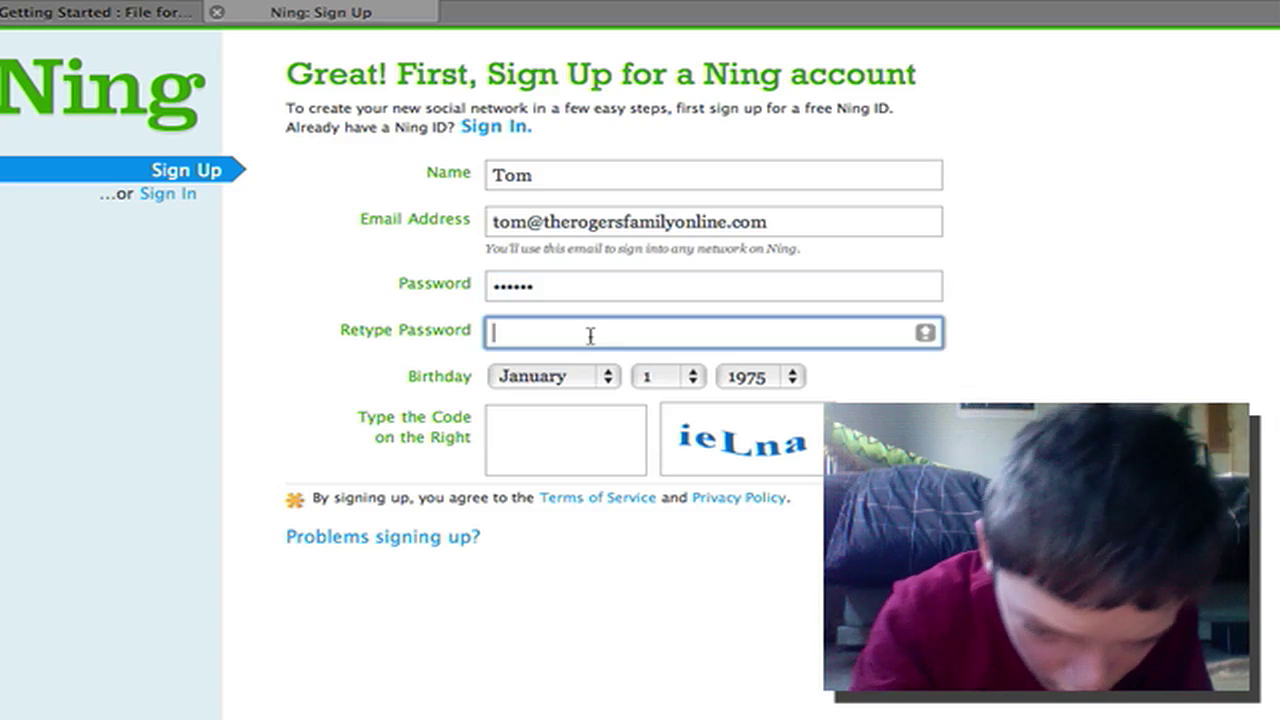
pyautogui.write('*')
pyautogui.press('capslock')
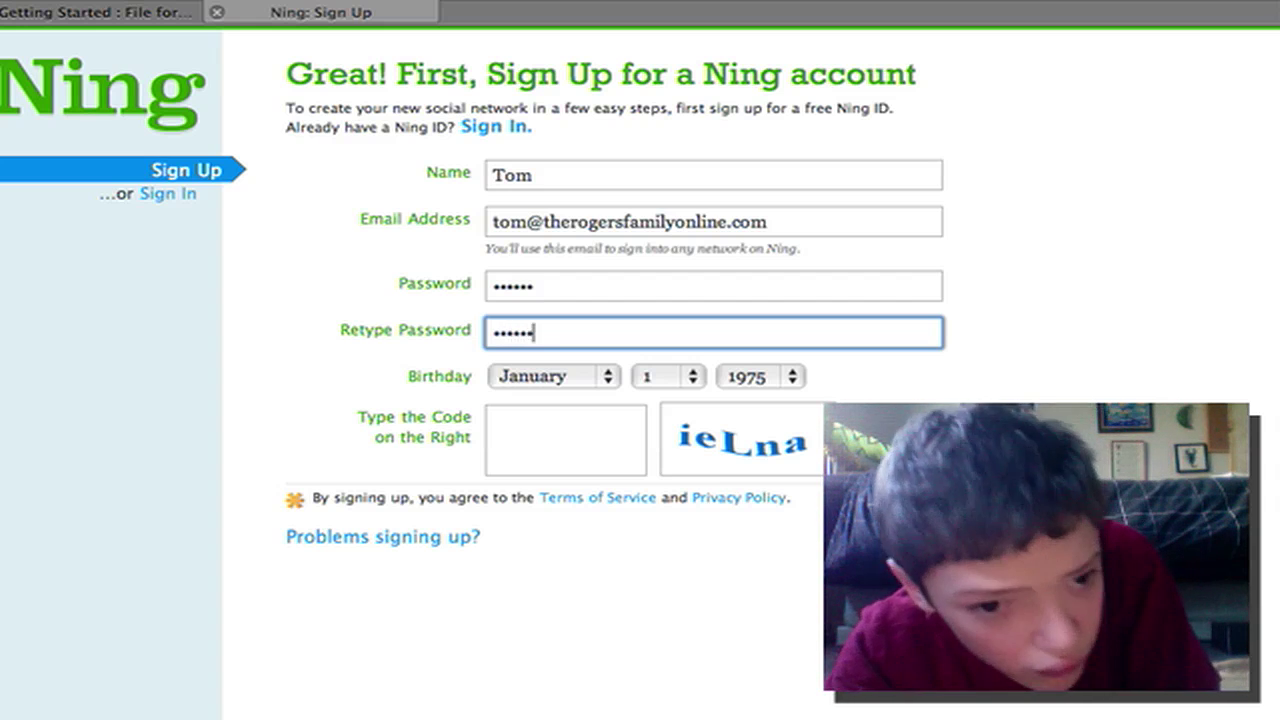
# Set the birthday to January 23, 1975
pyautogui.click(541, 382)
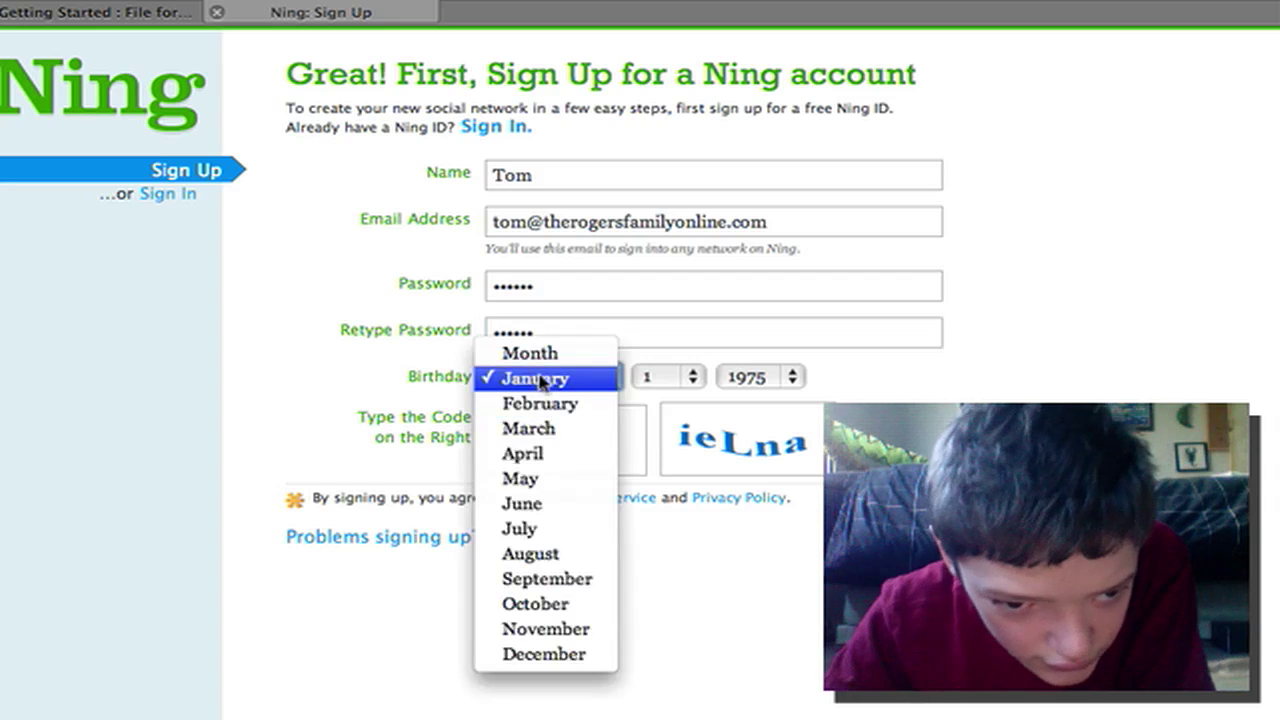
pyautogui.click(544, 382)
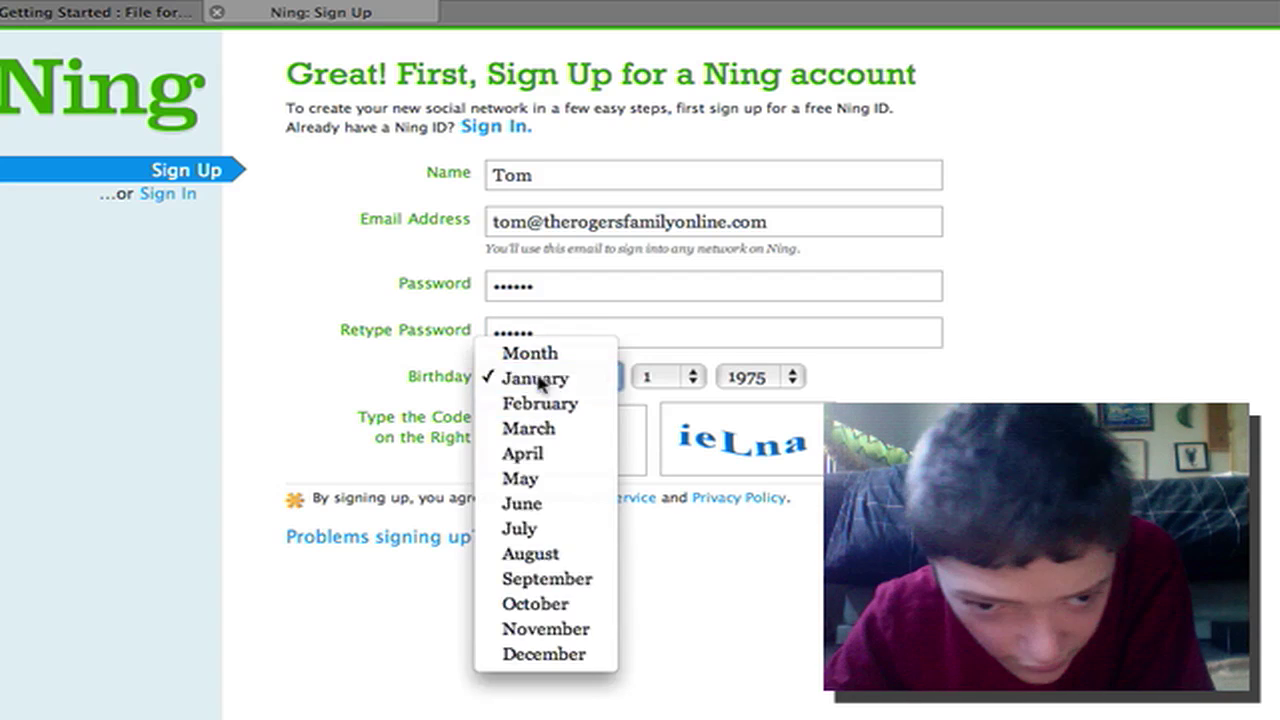
pyautogui.click(673, 378)
pyautogui.scroll(-5, 675, 432)
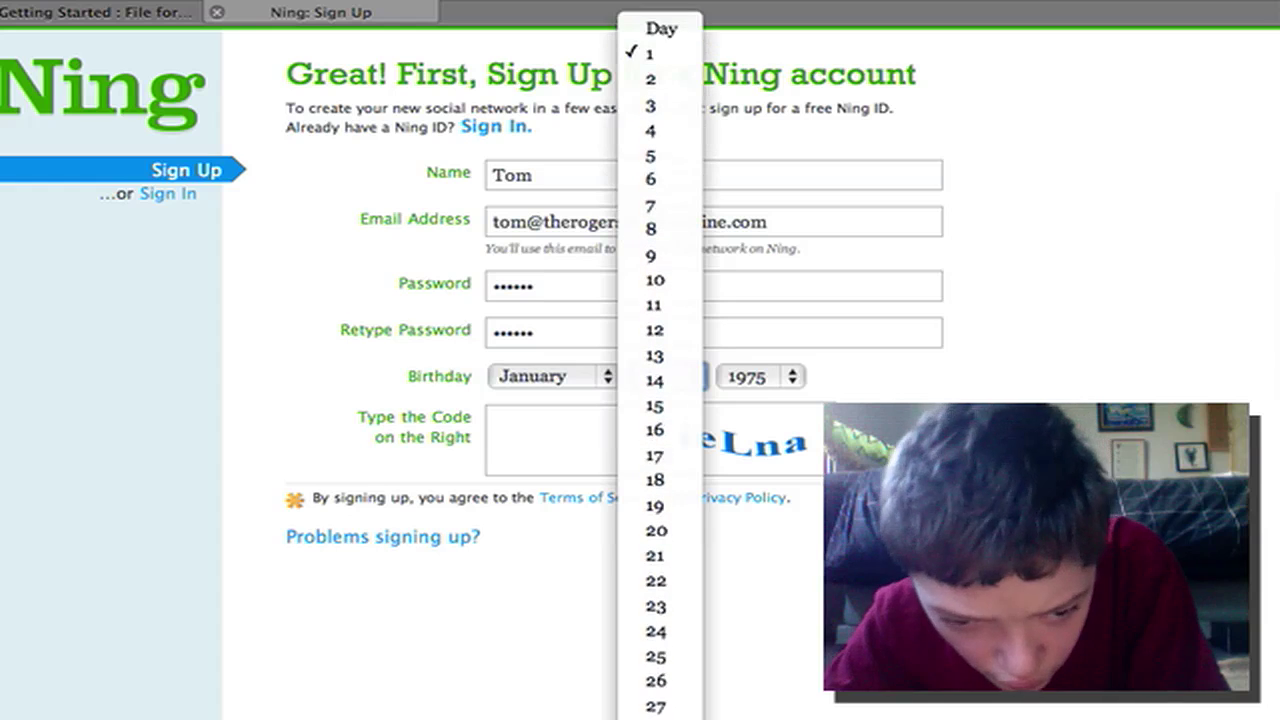
pyautogui.click(693, 607)
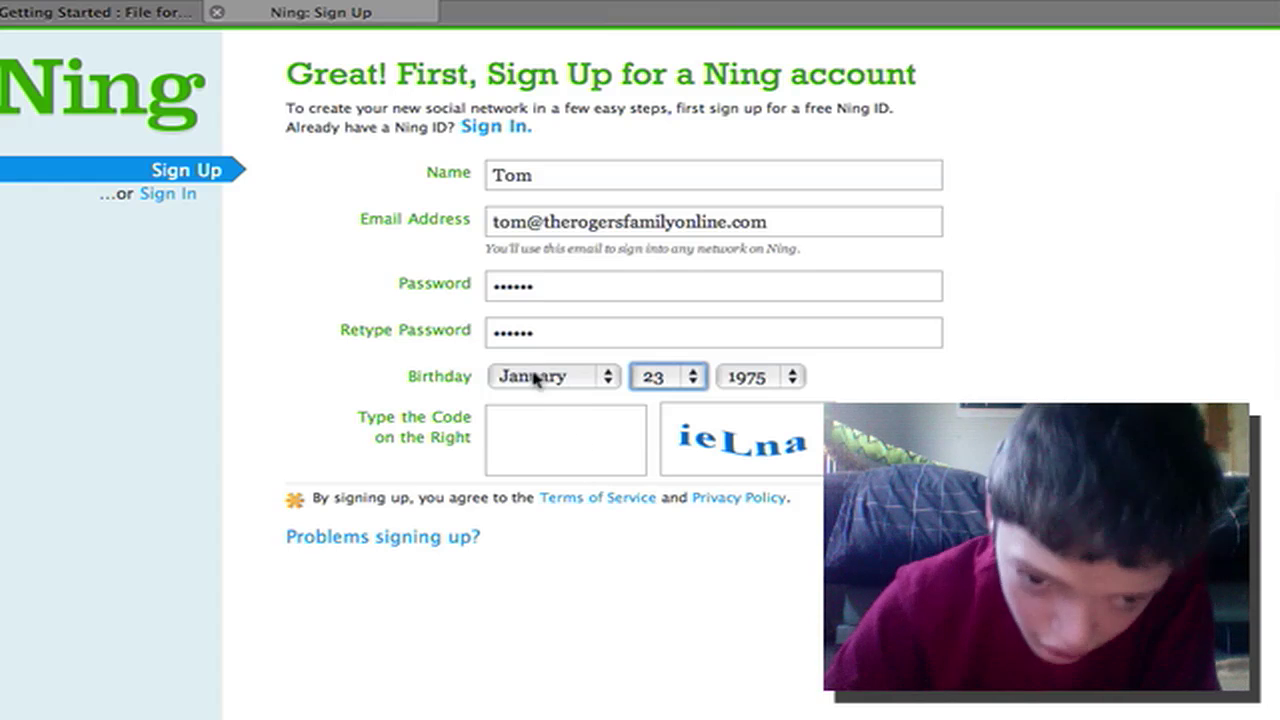
pyautogui.click(649, 436)
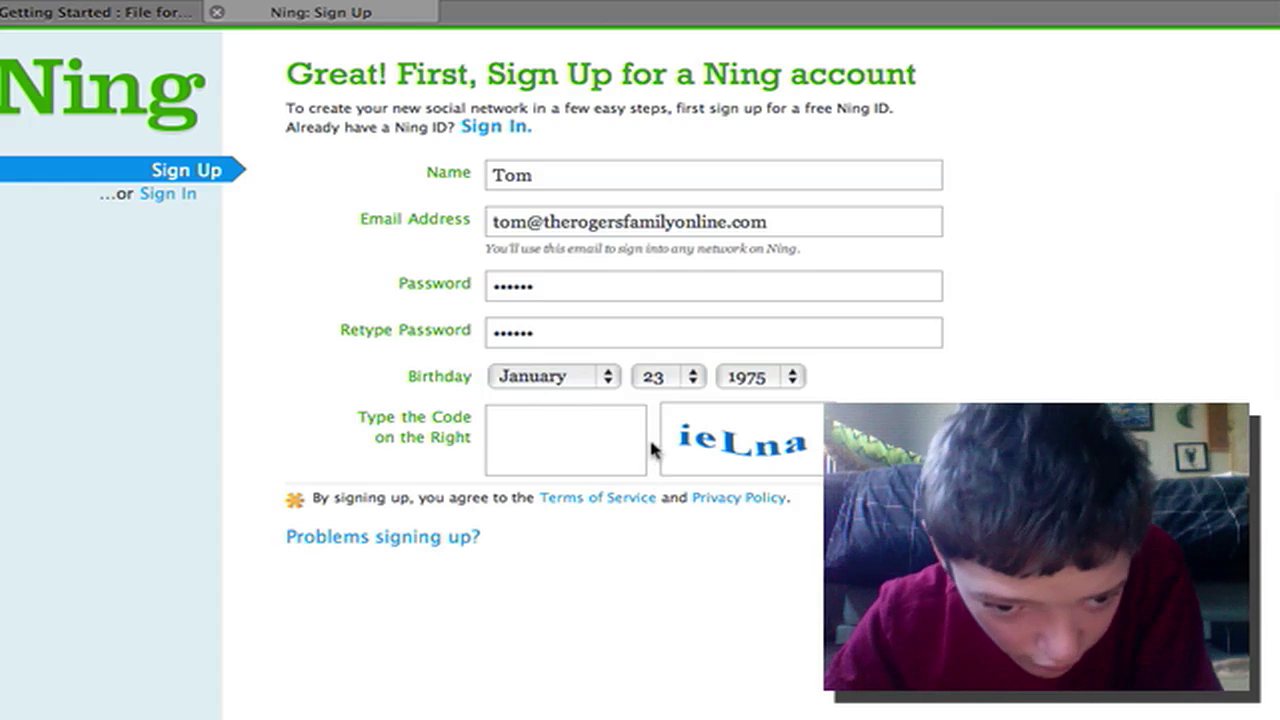
# Enter the image verification code and submit the sign-up form
pyautogui.click(558, 438)
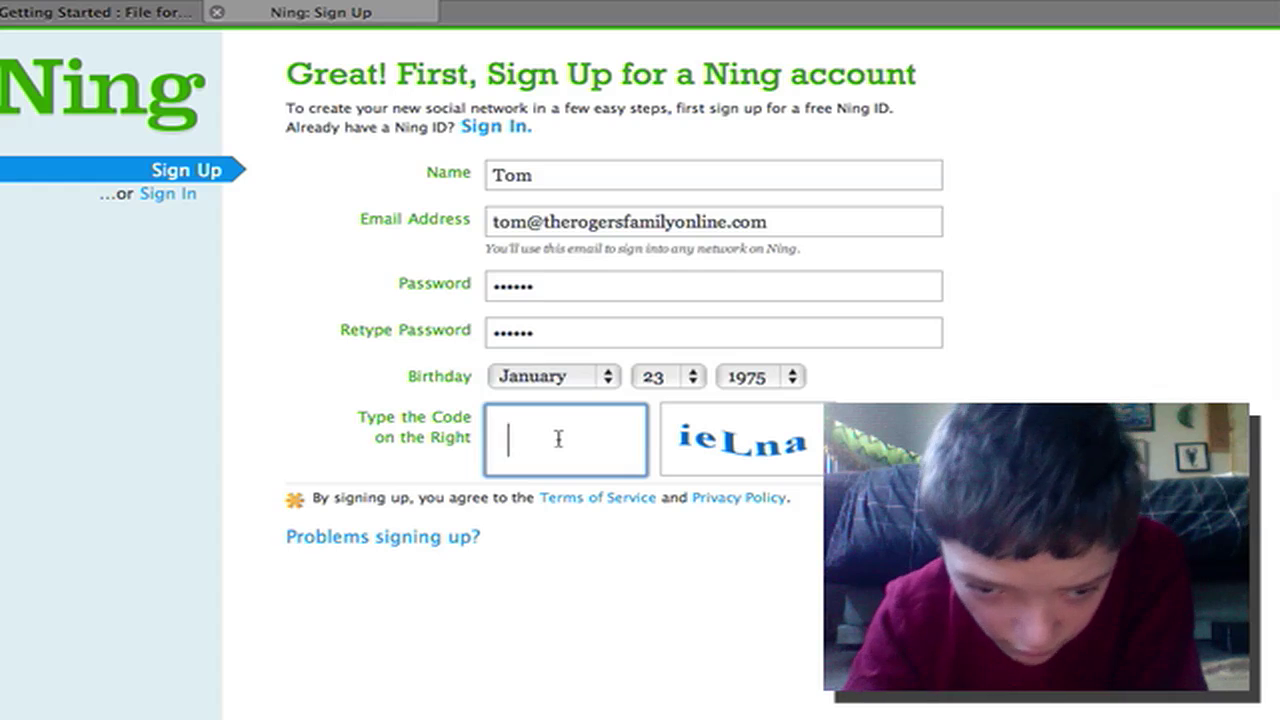
pyautogui.write('i')
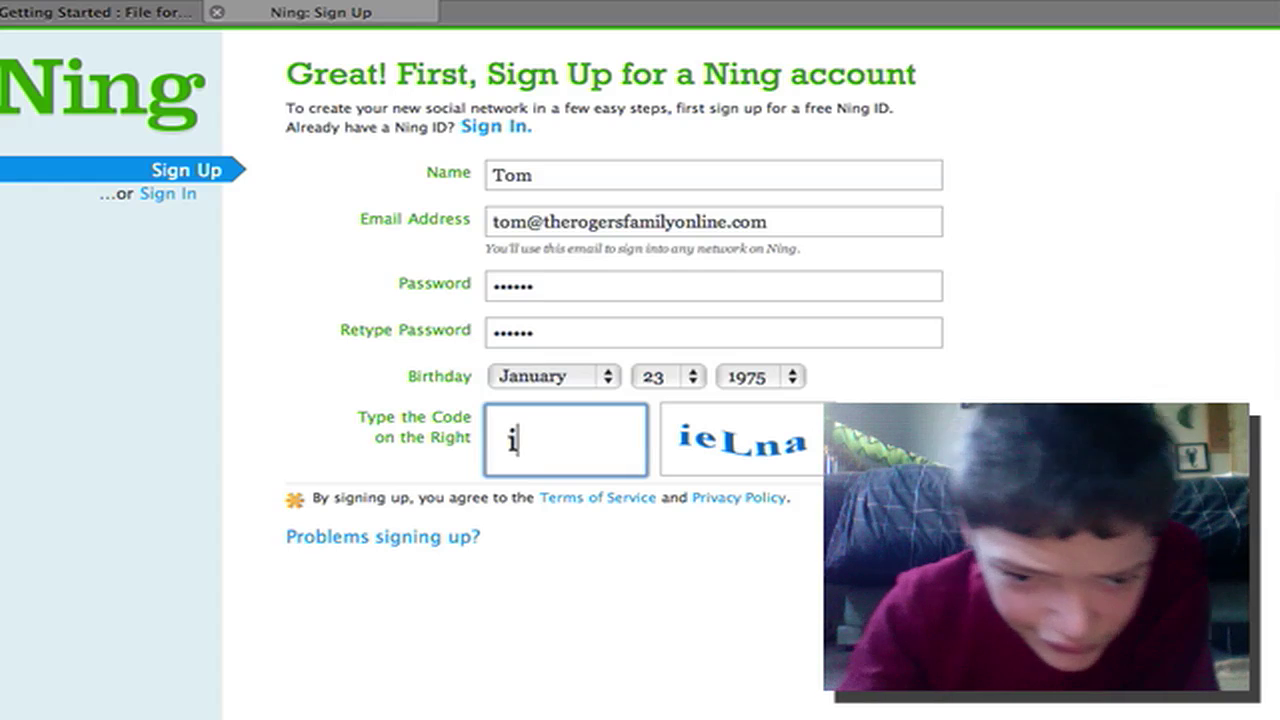
pyautogui.write('e')
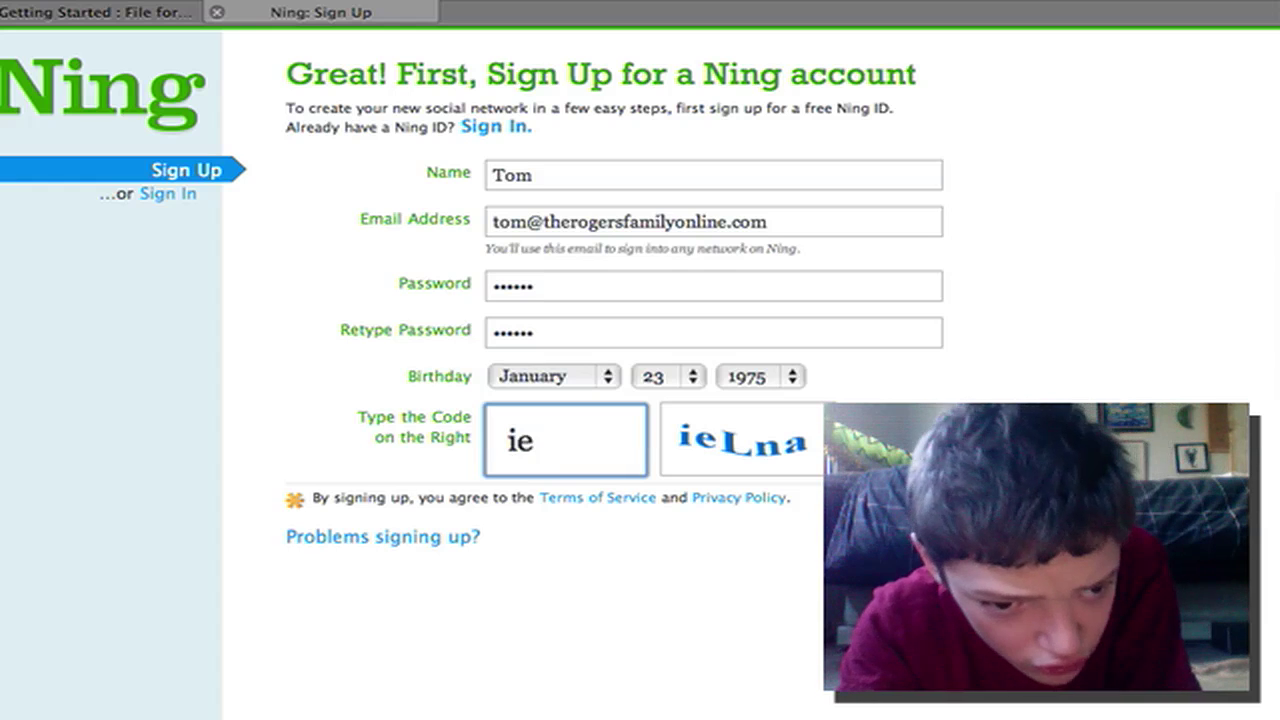
pyautogui.write('l')
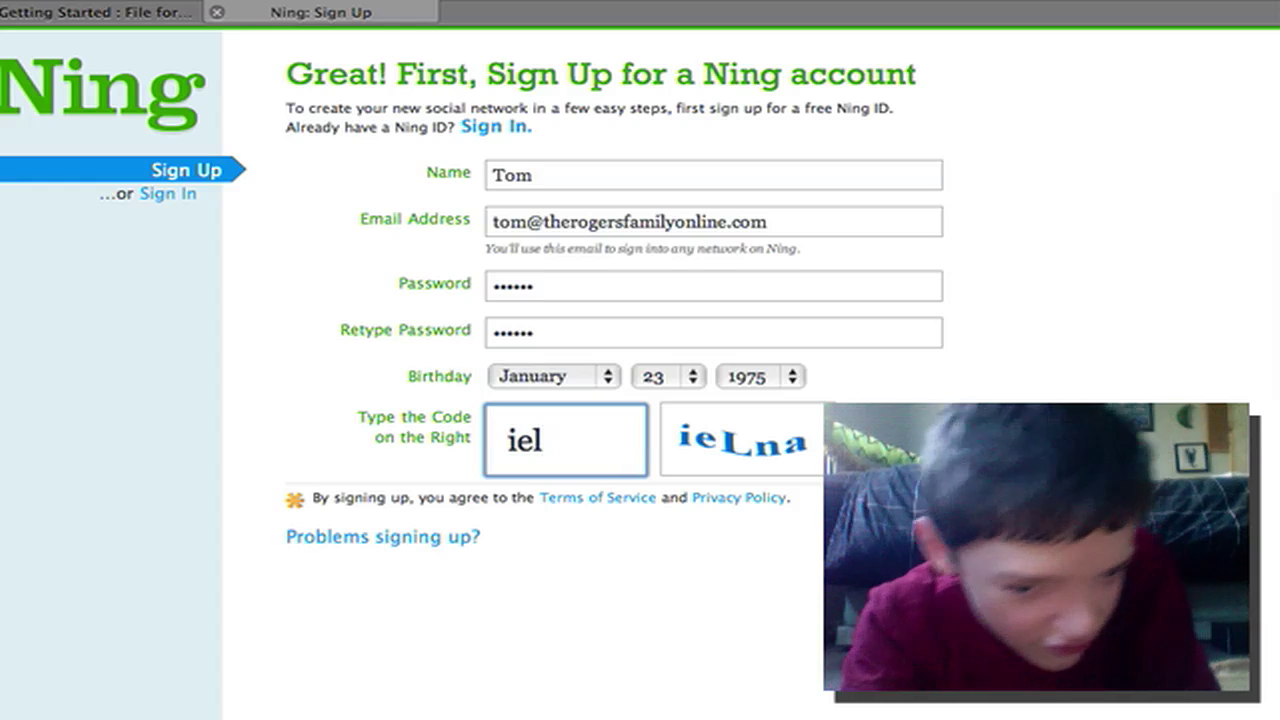
pyautogui.press('BackSpace')
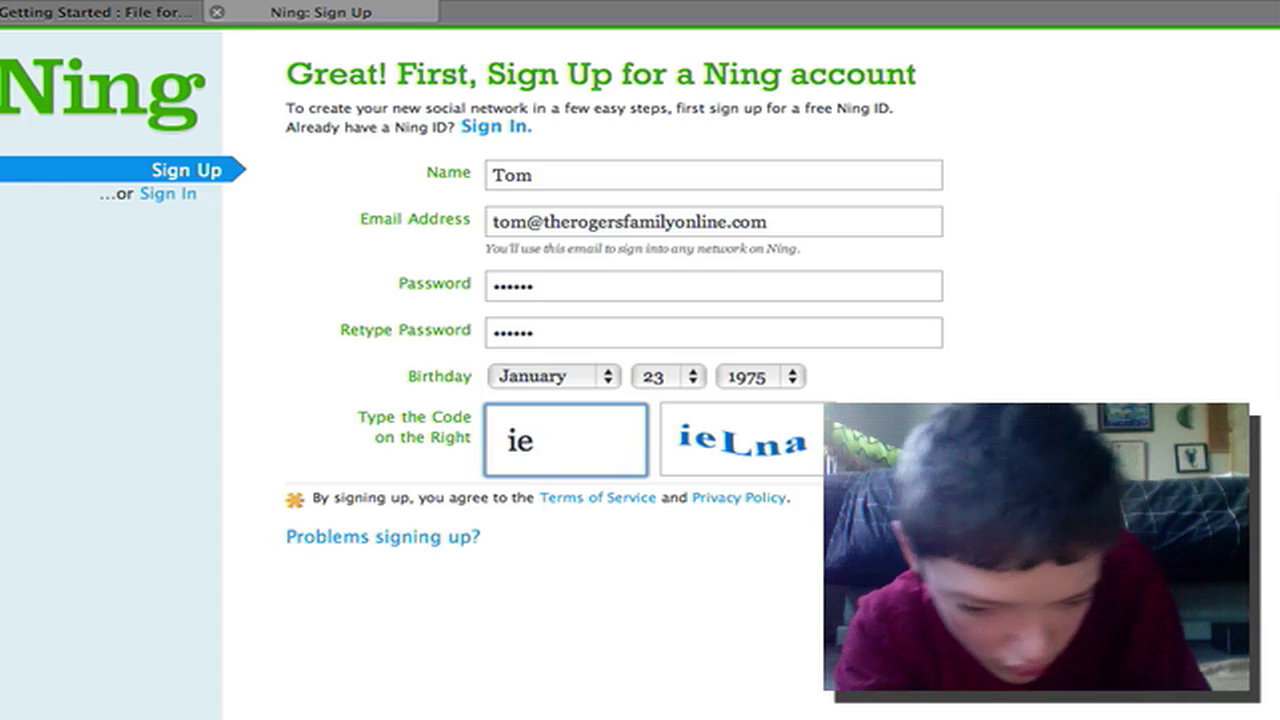
pyautogui.write('L')
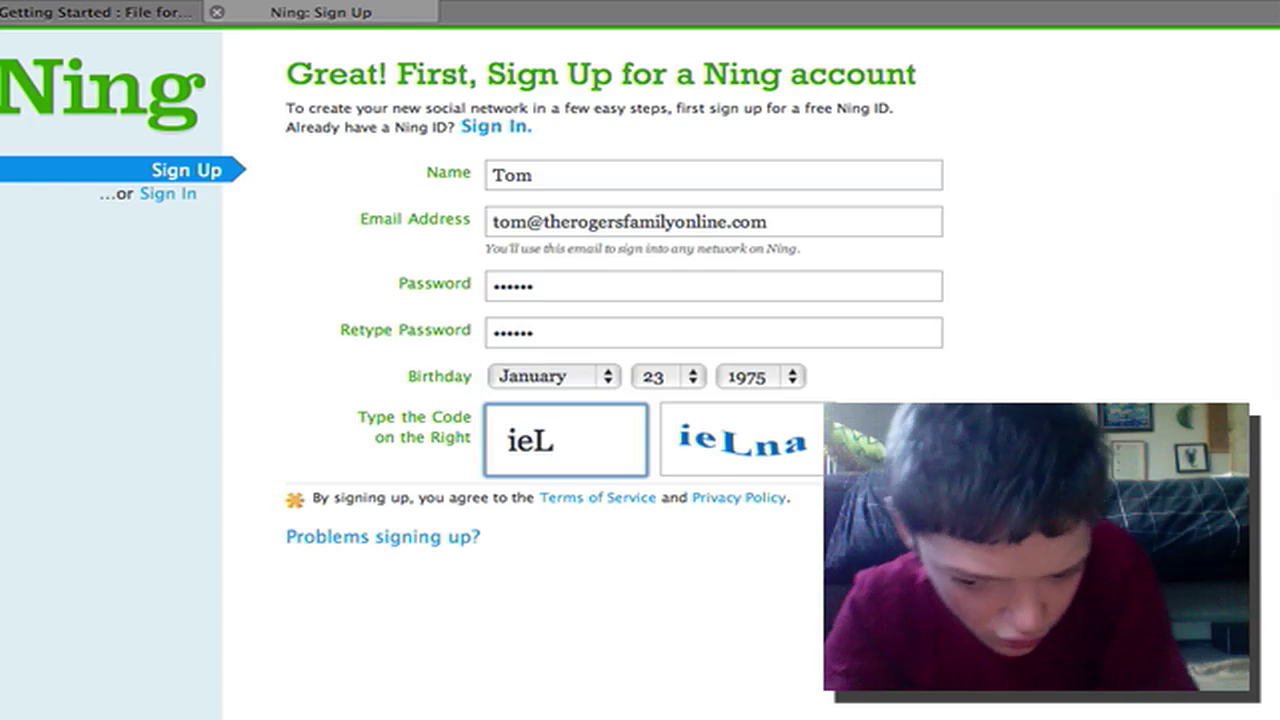
pyautogui.write('na')
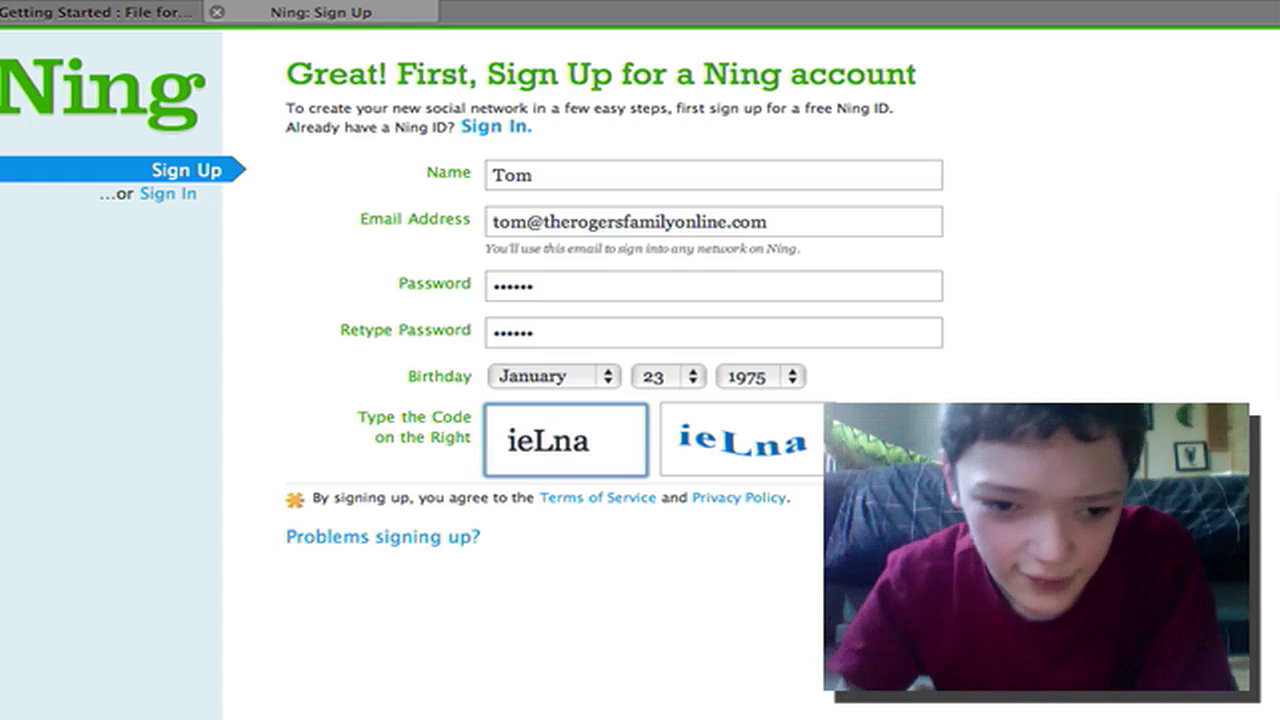
pyautogui.press('Return')
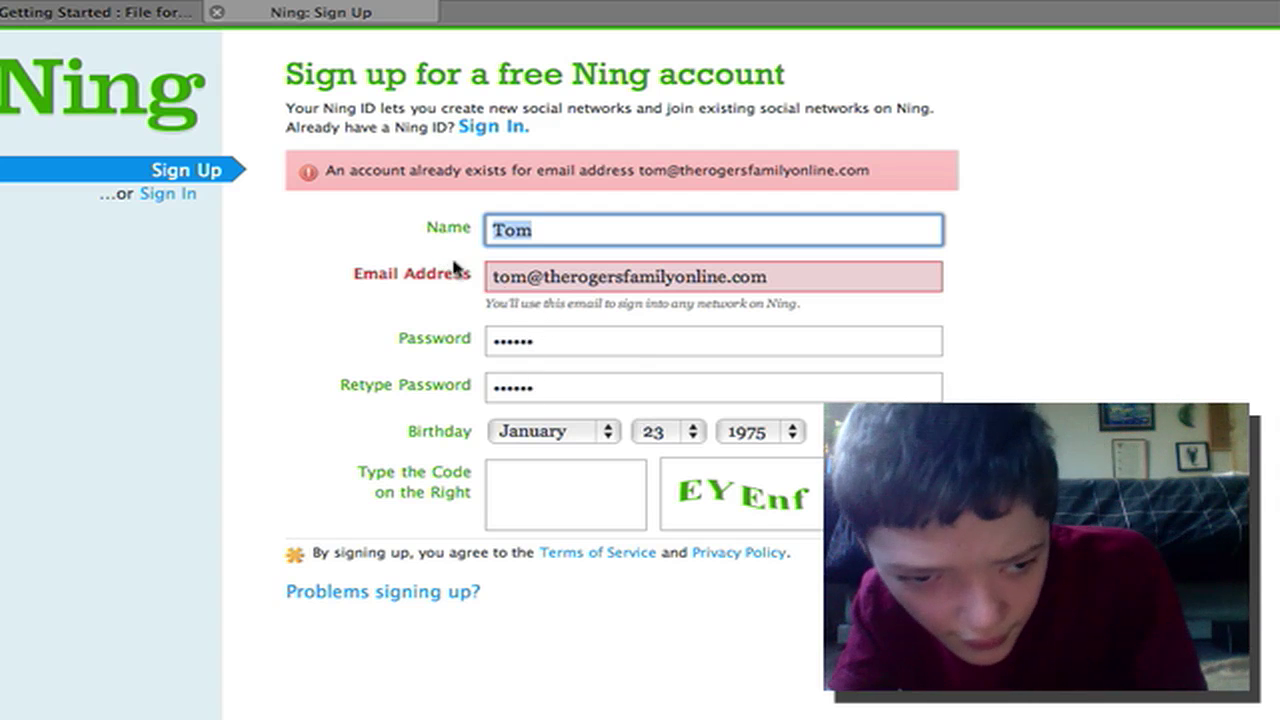
# Change the e-mail address, re-enter the new image verification code and resubmit the sign-up
pyautogui.click(504, 280)
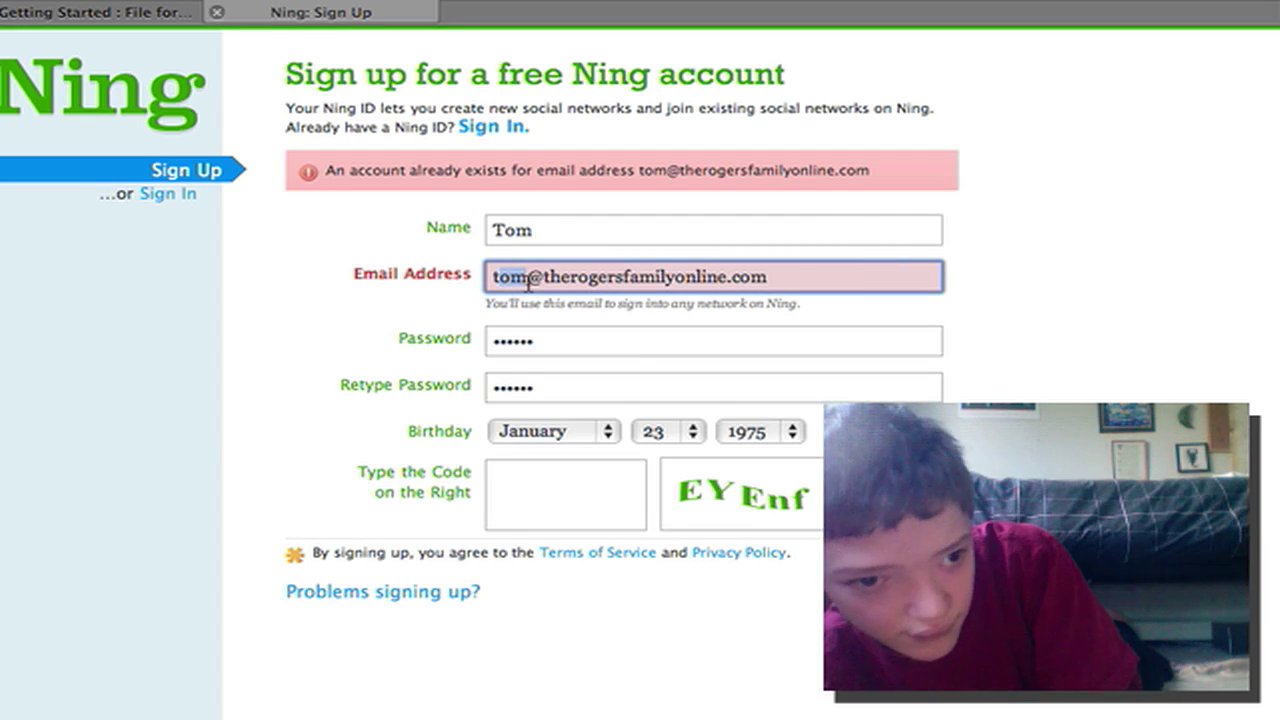
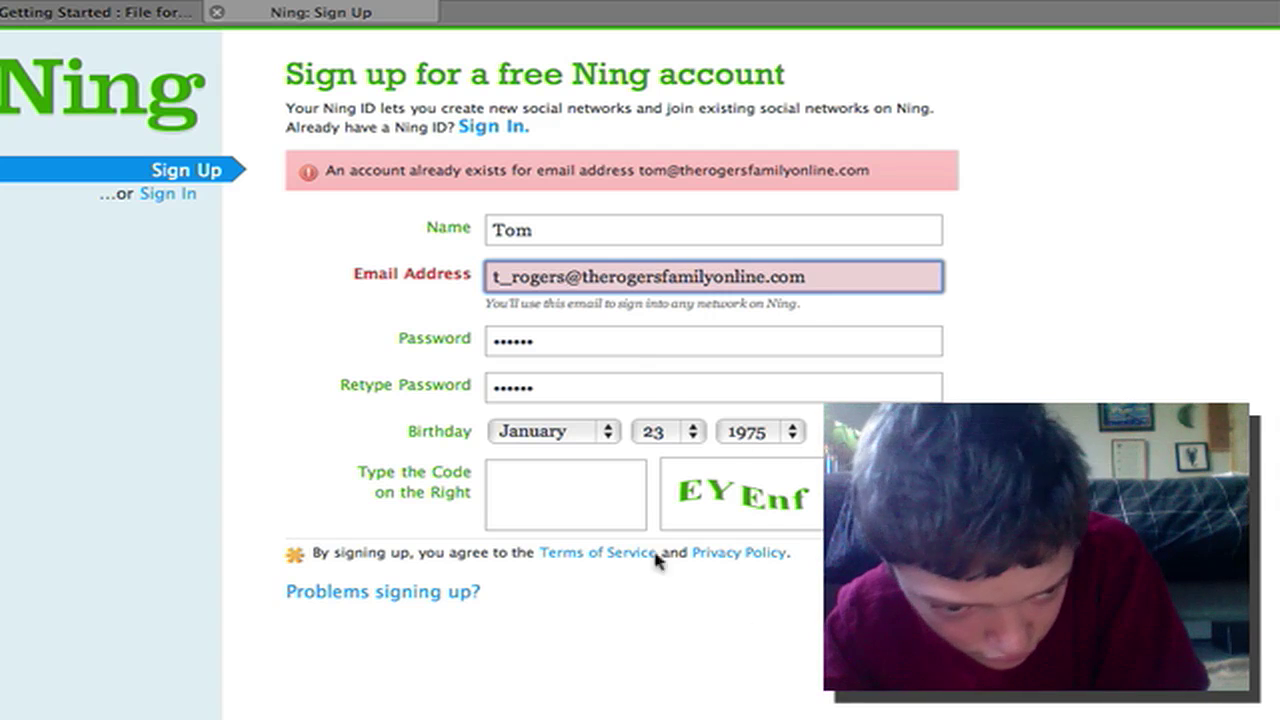
pyautogui.click(597, 517)
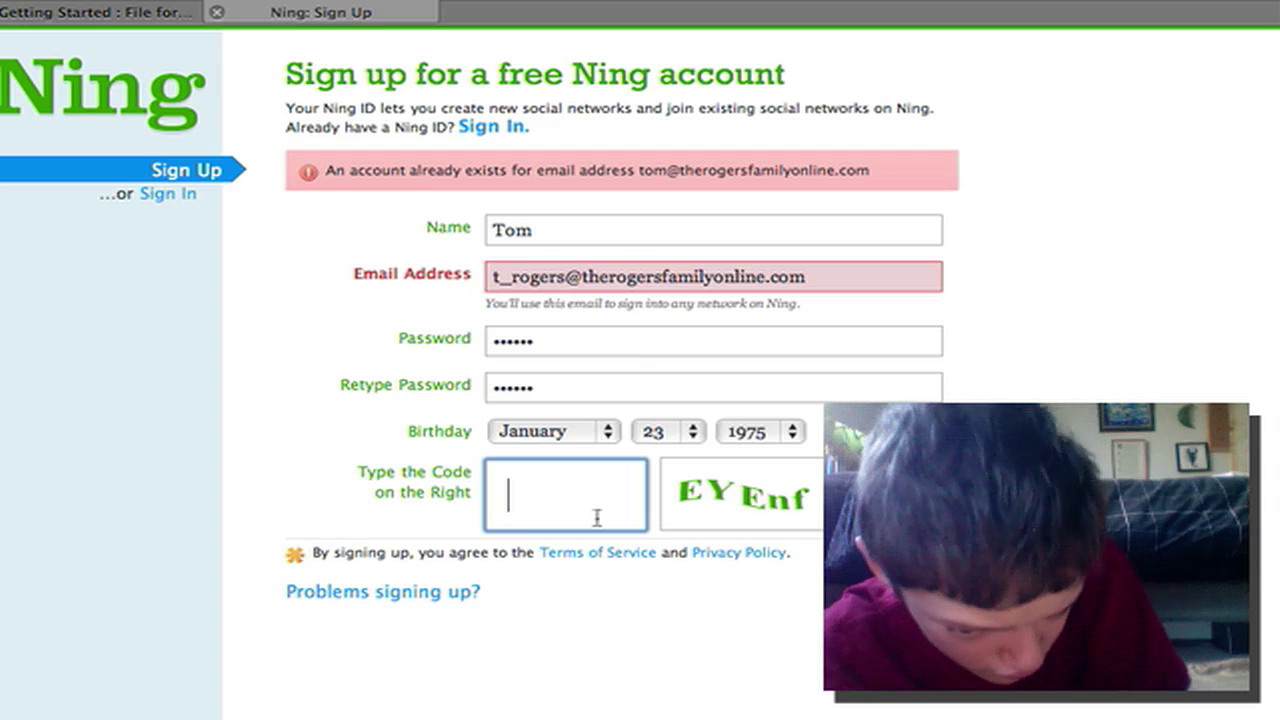
pyautogui.write('E')
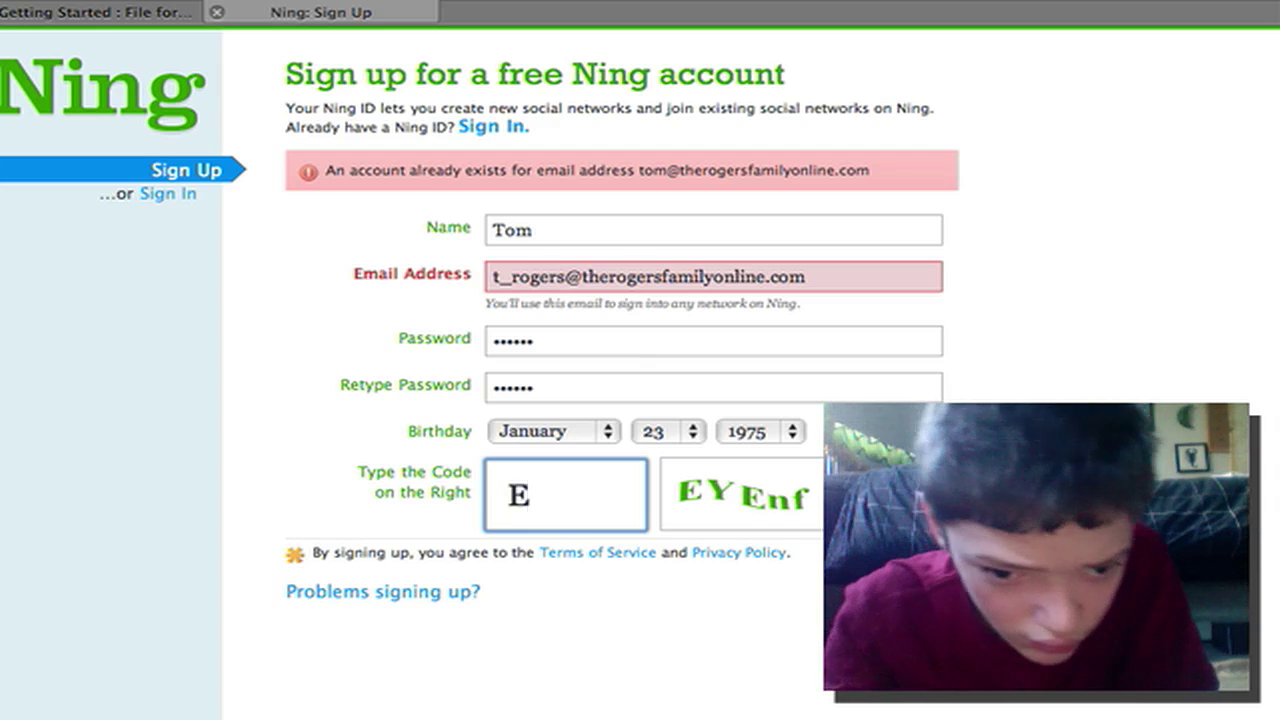
pyautogui.write('Y ')
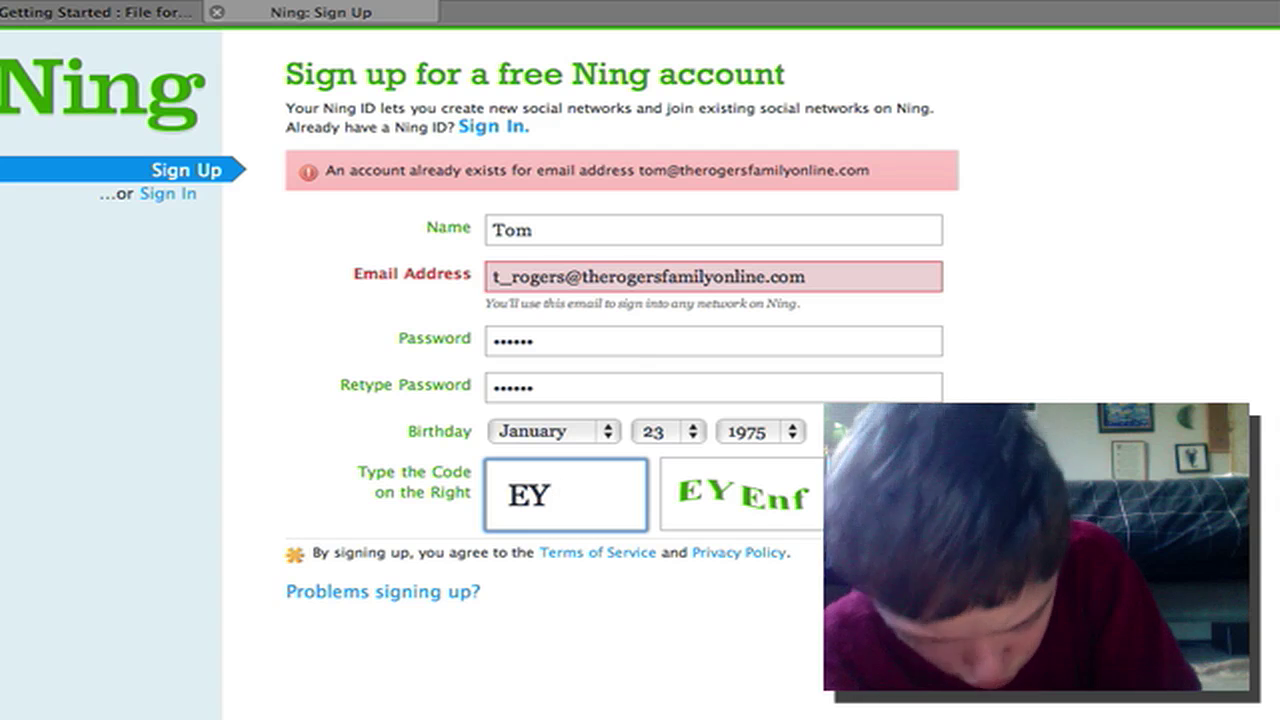
pyautogui.write('R')
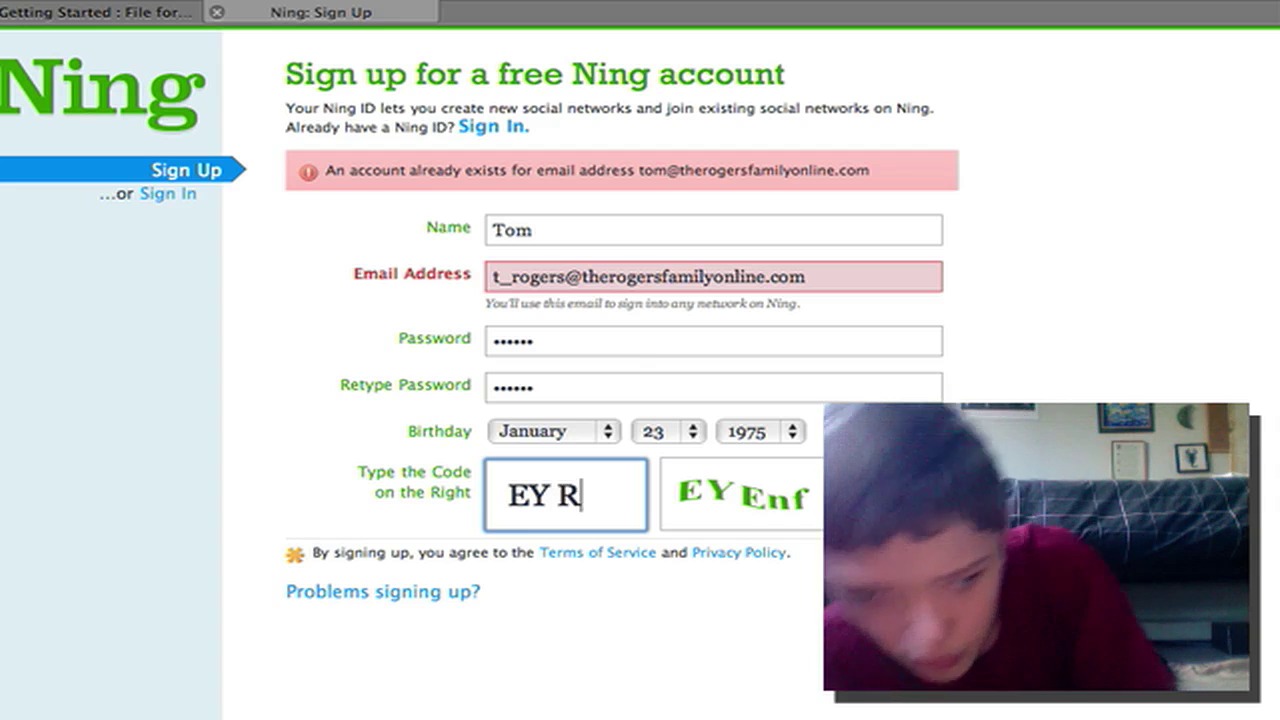
pyautogui.press('BackSpace')
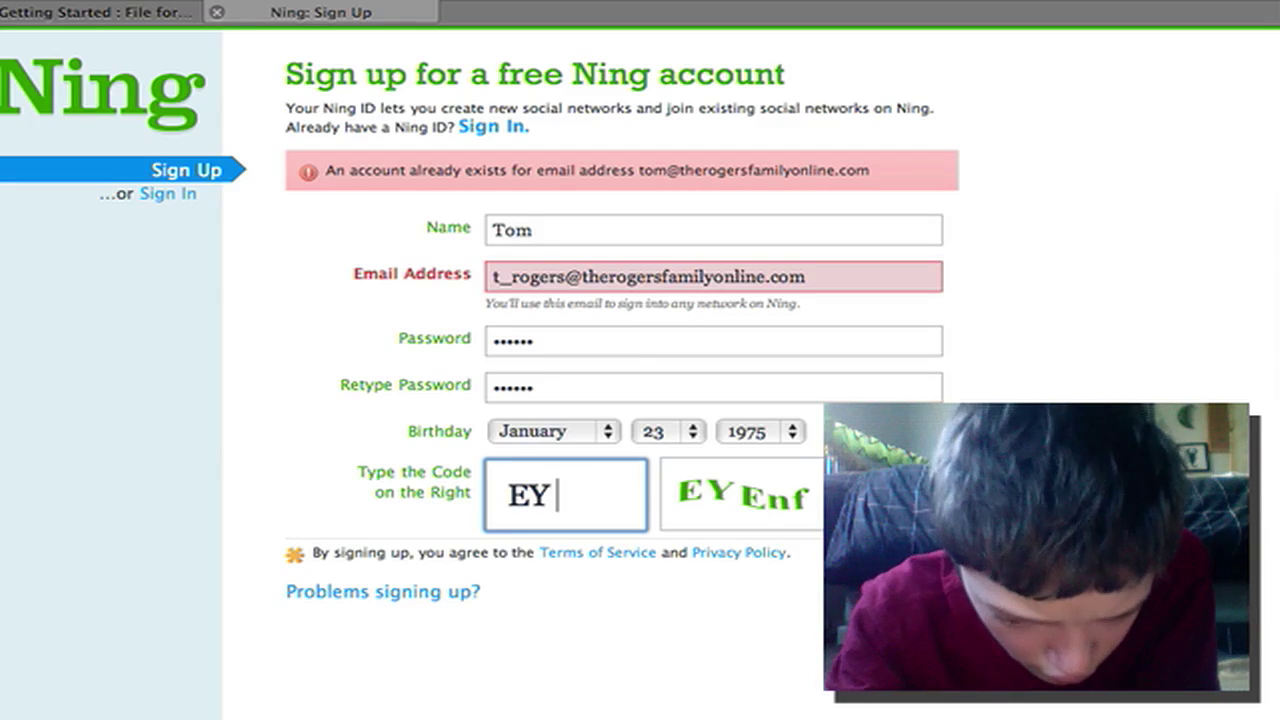
pyautogui.write('E')
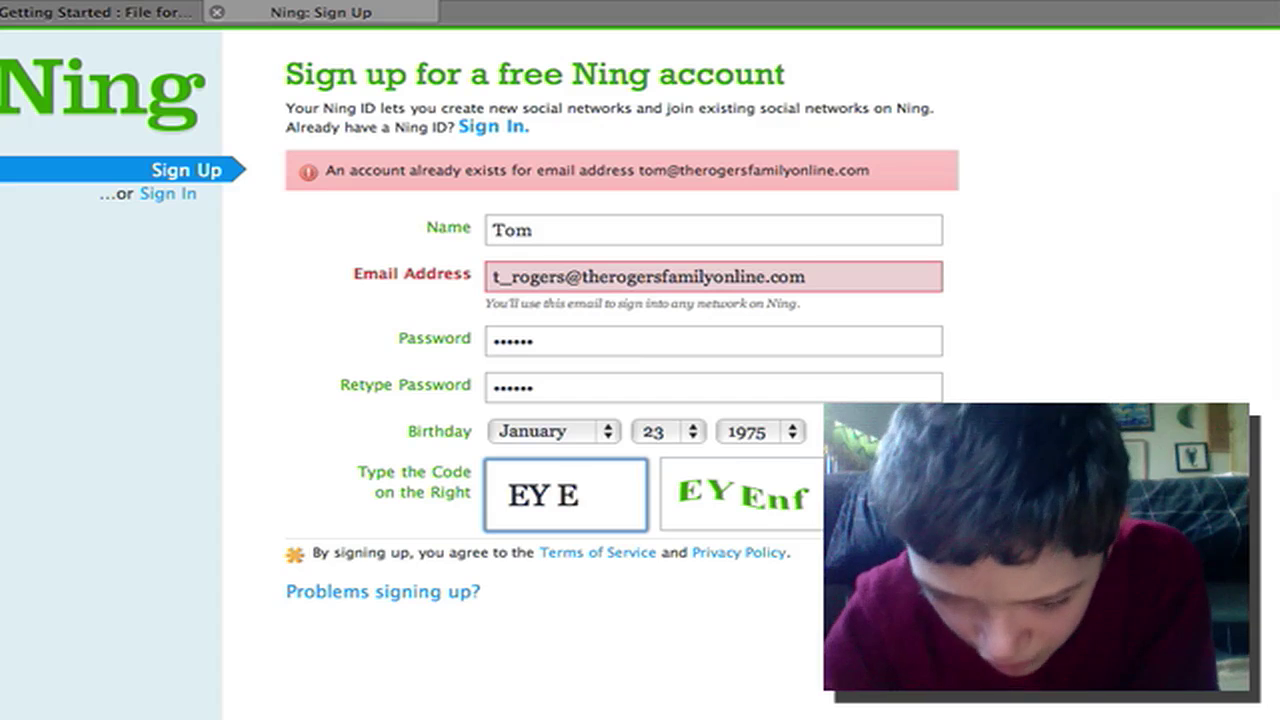
pyautogui.write('n')
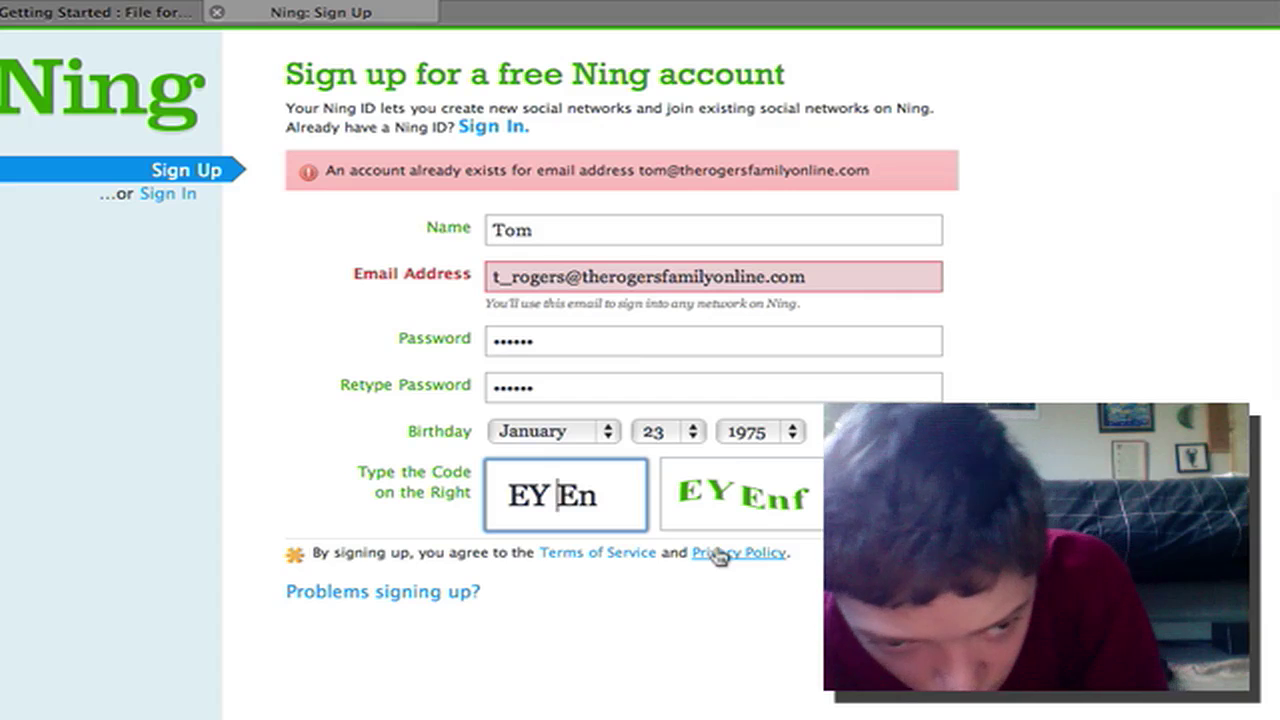
pyautogui.press('BackSpace')
pyautogui.click(590, 495)
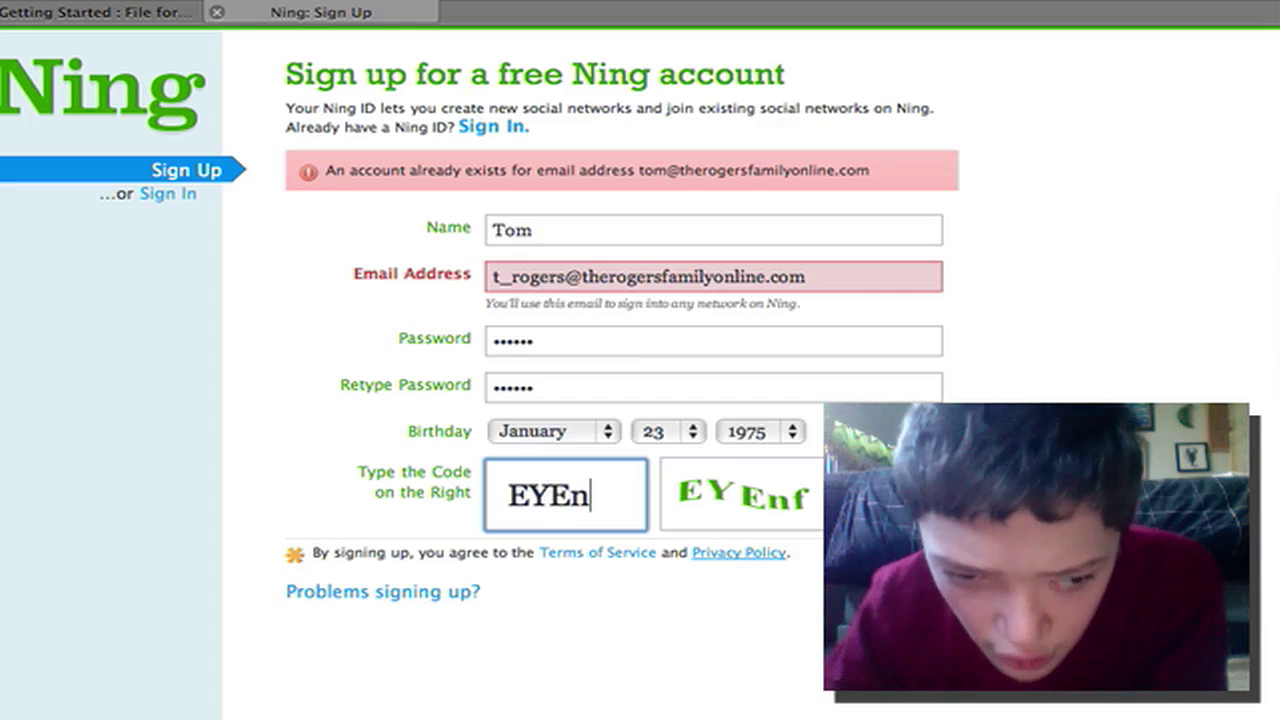
pyautogui.write('f')
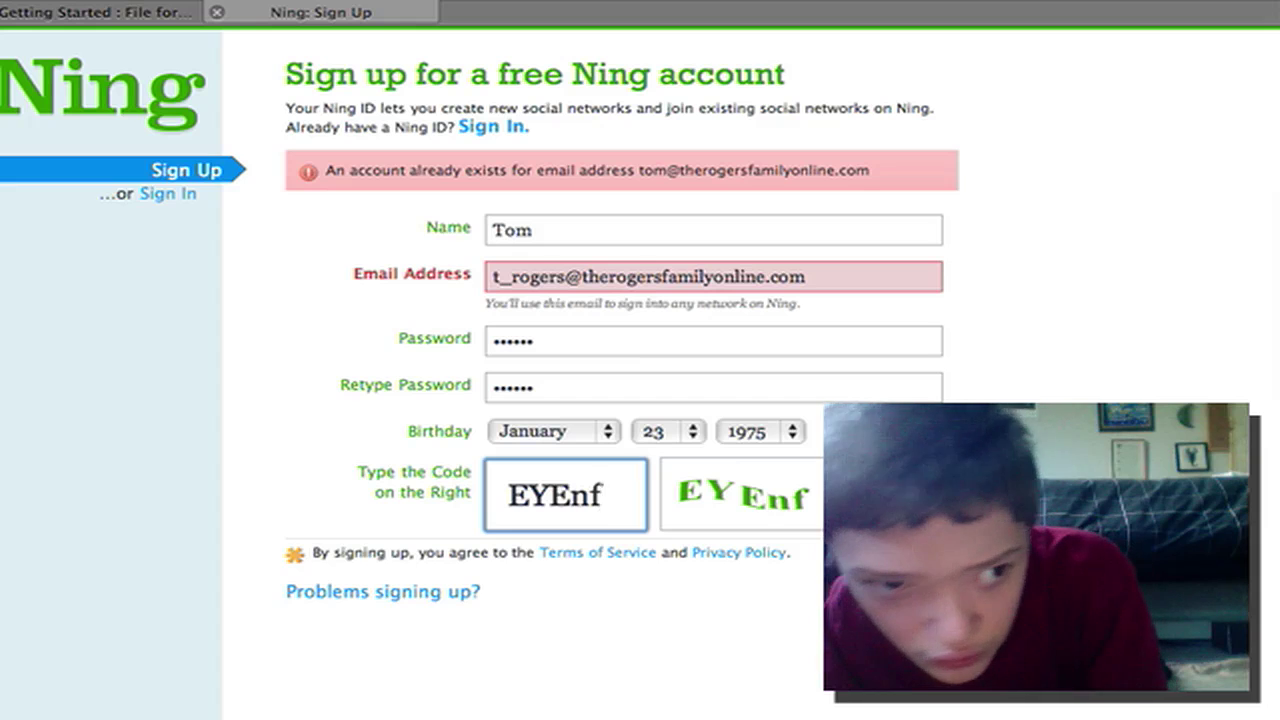
pyautogui.press('Return')
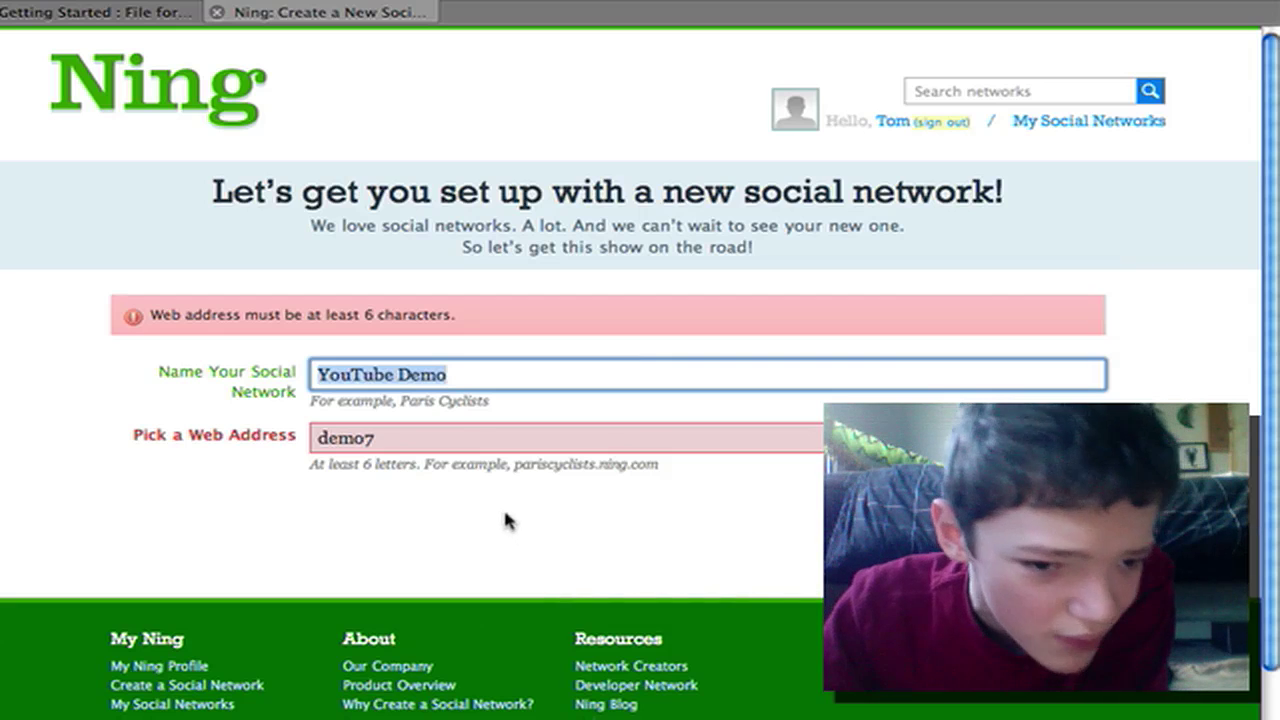
# Change the web address to demo73 and submit the network details
pyautogui.click(464, 433)
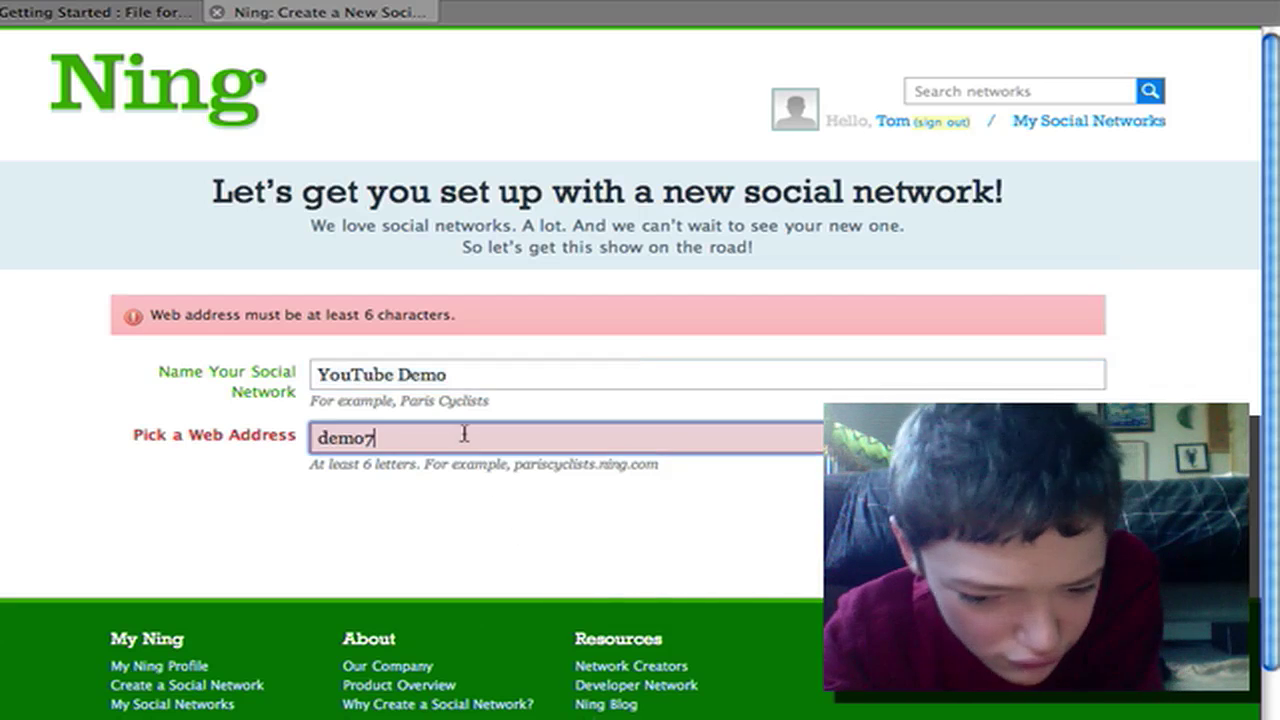
pyautogui.write('3')
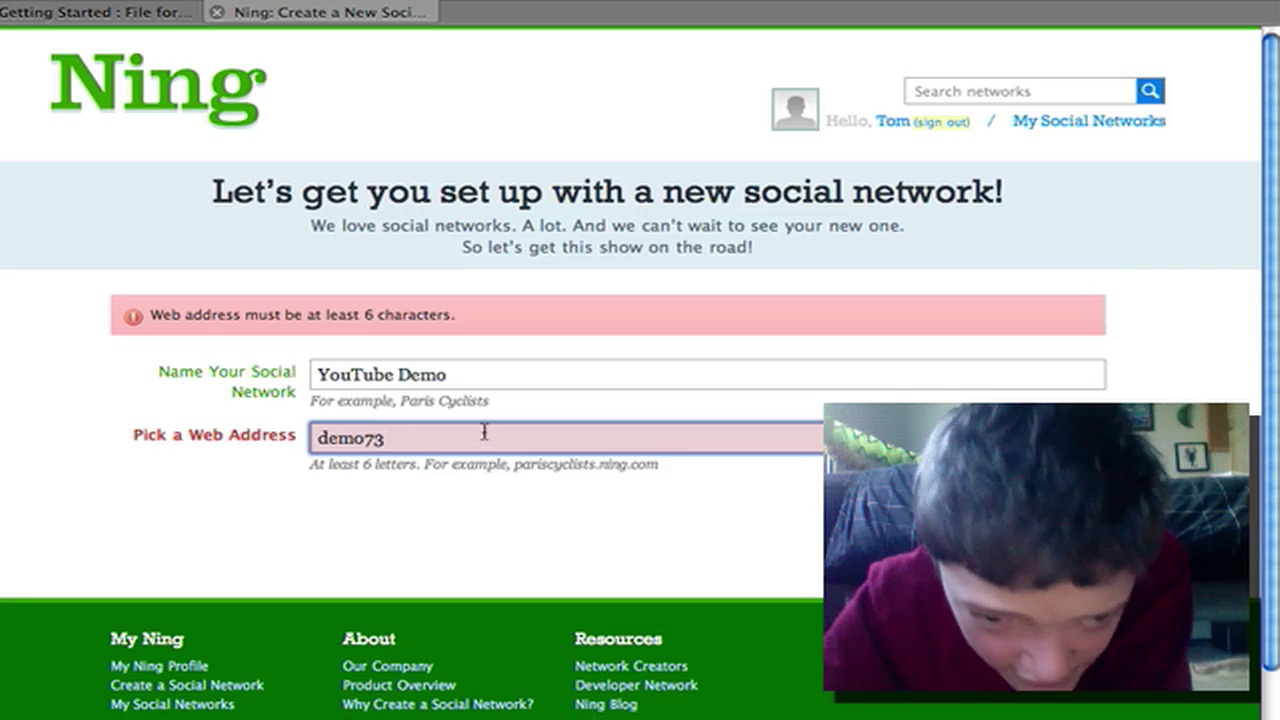
pyautogui.press('Return')
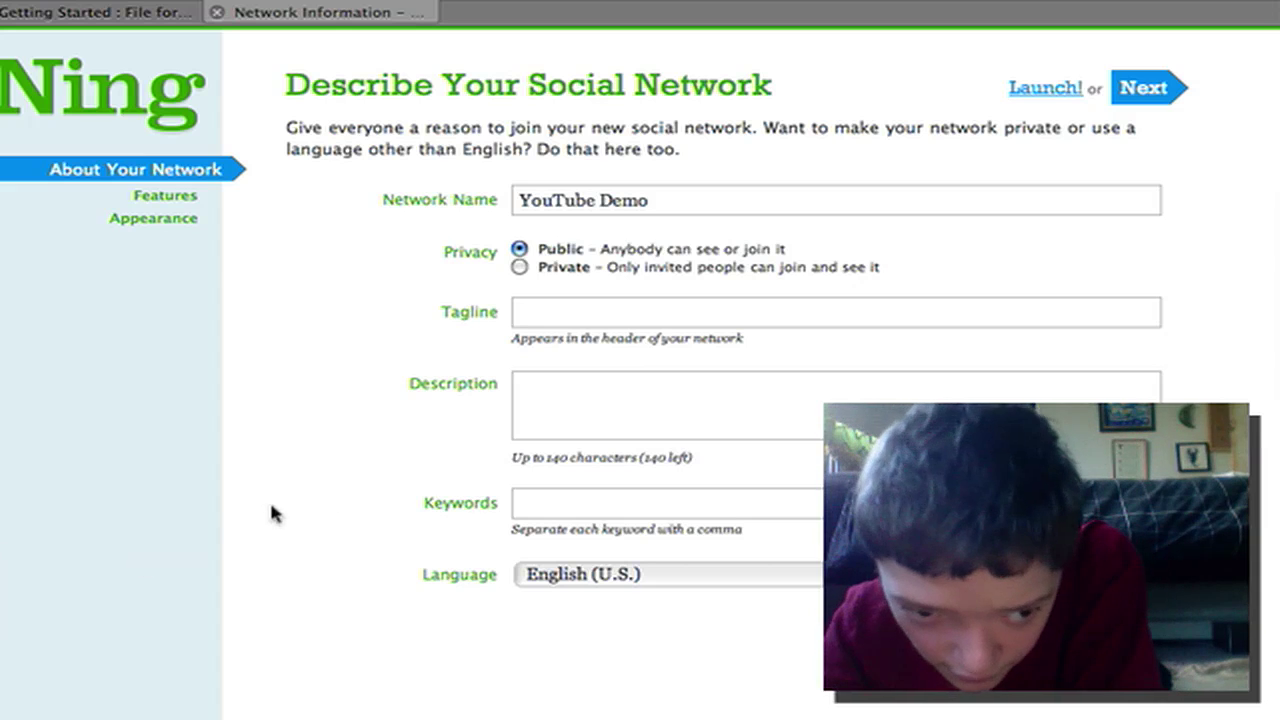
# Enter 'demo' as the network description
pyautogui.click(648, 432)
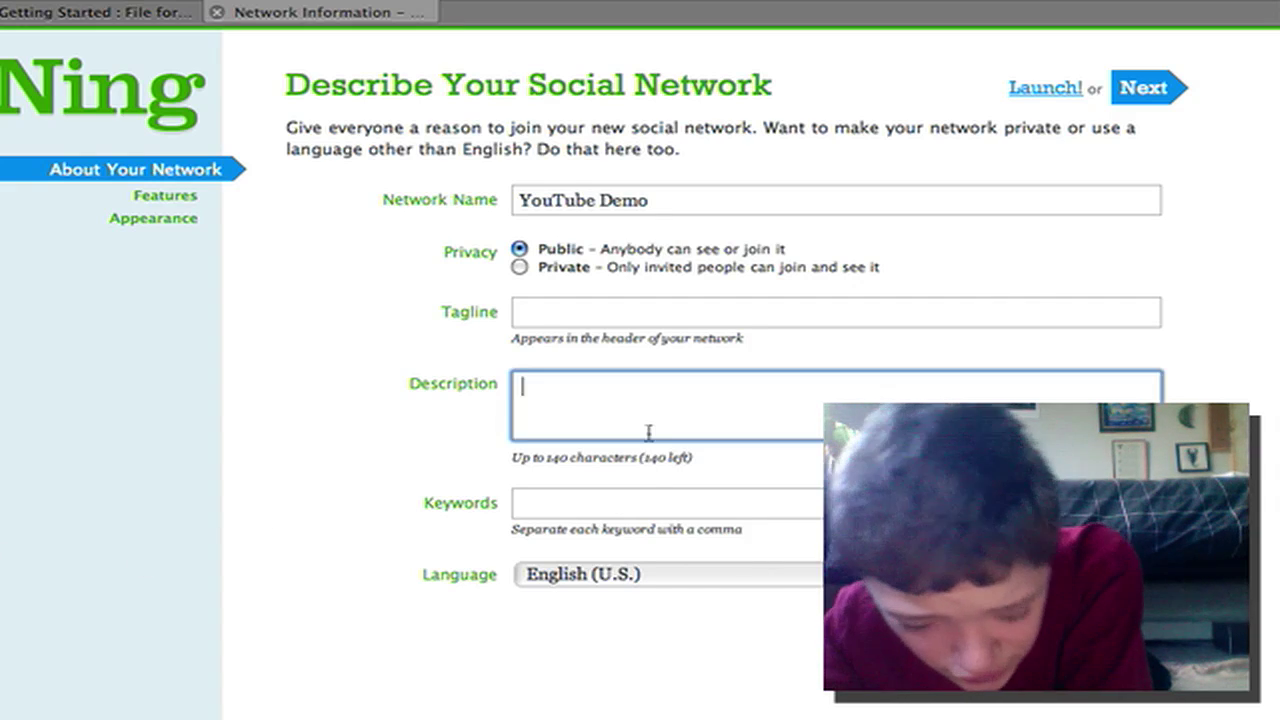
pyautogui.write('de')
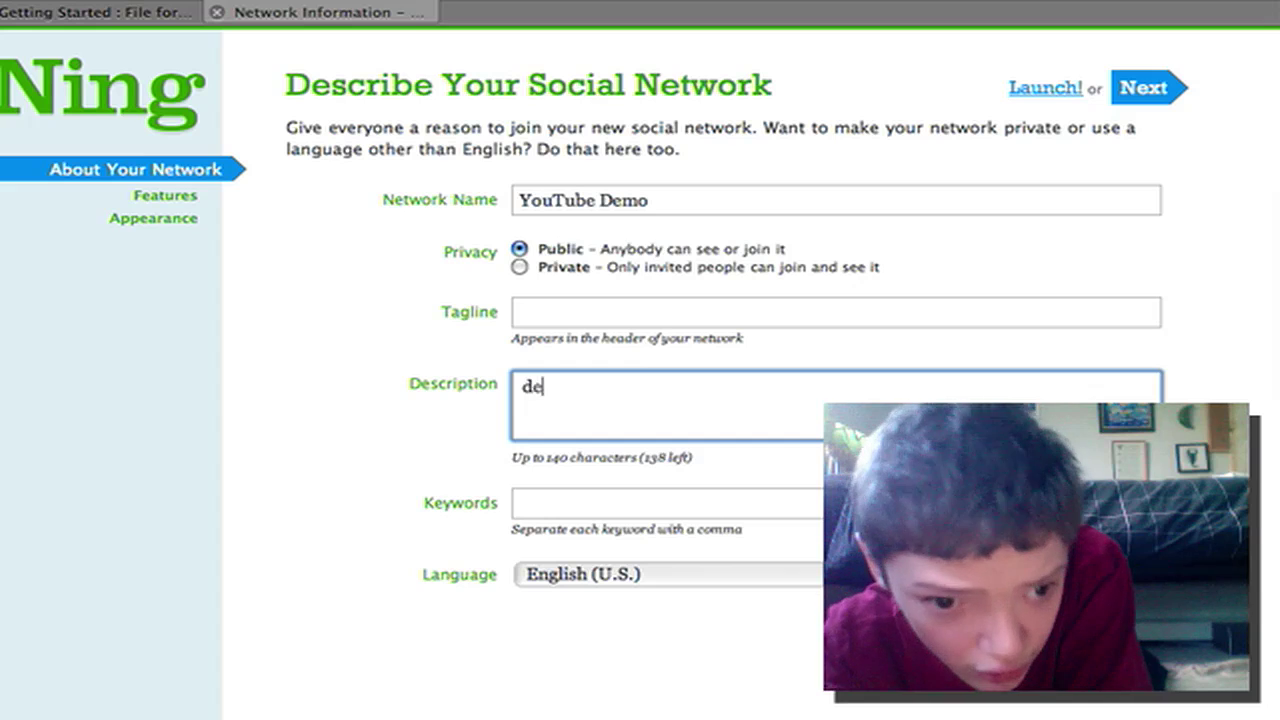
pyautogui.write('mo')
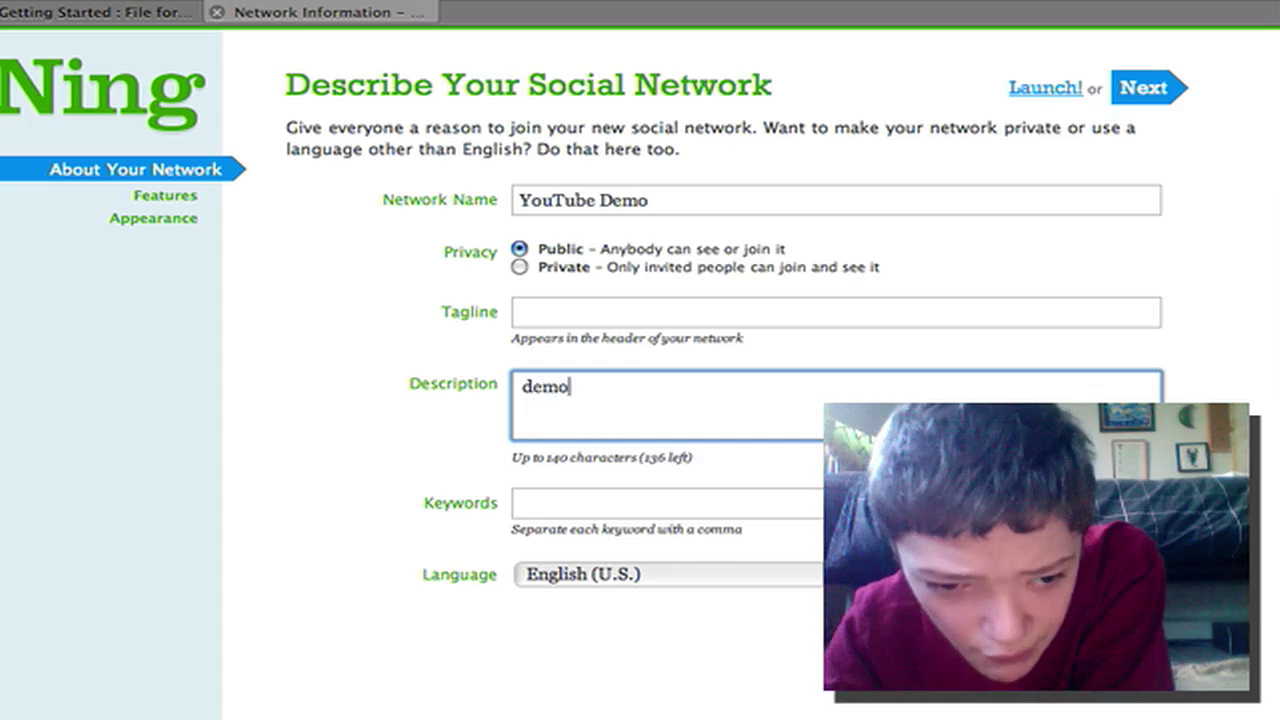
pyautogui.write('b')
pyautogui.press('BackSpace')
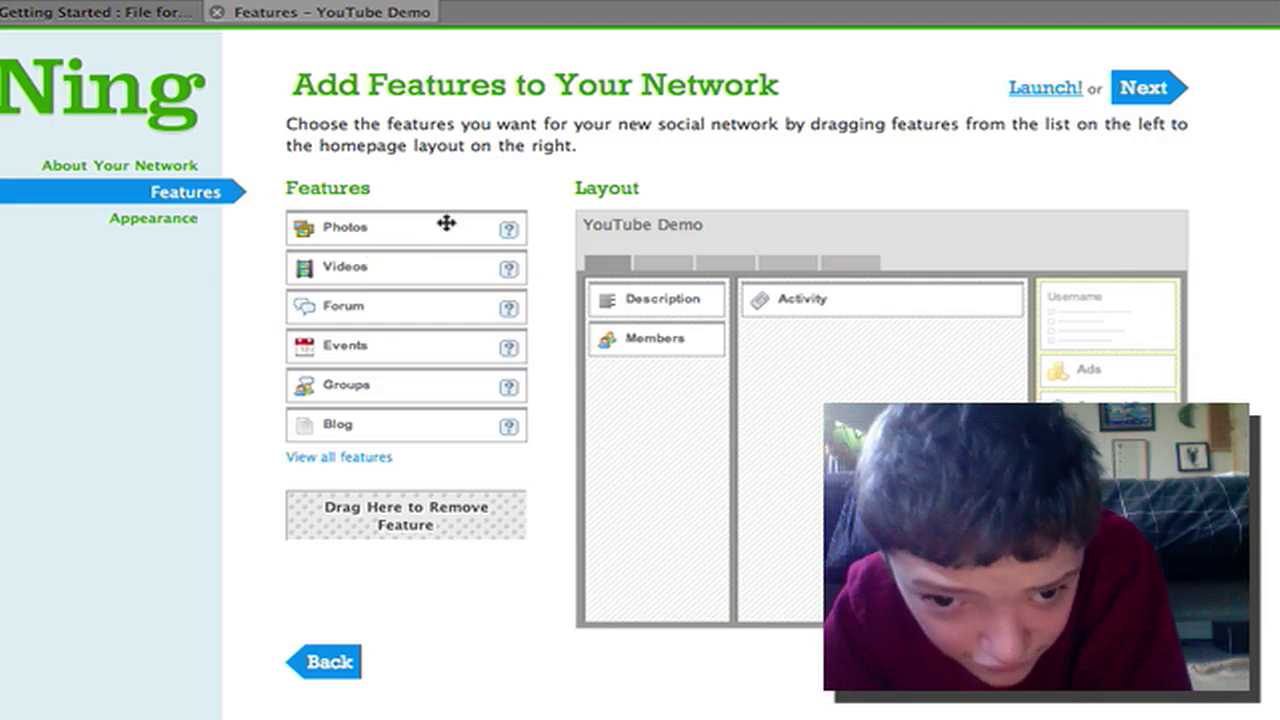
# Remove Activity and Description from the homepage, and add Blog and Forum to the centre column
pyautogui.moveTo(780, 297); pyautogui.dragTo(406, 500)
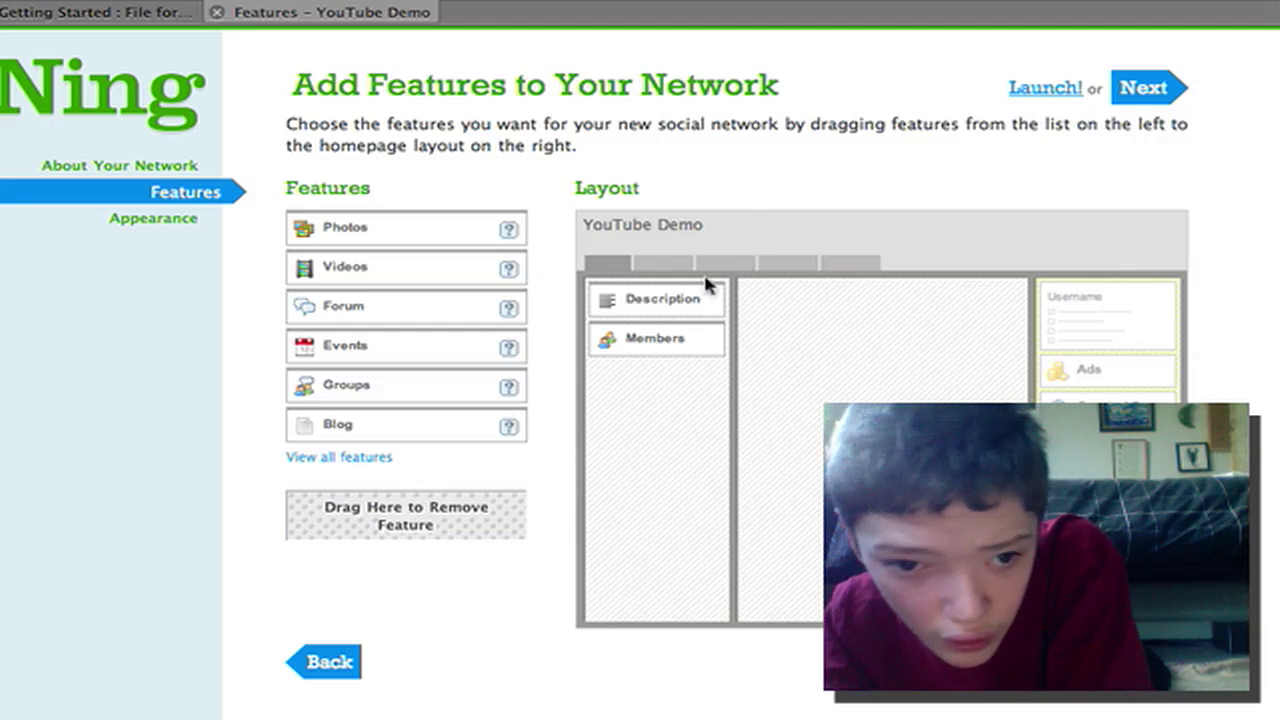
pyautogui.moveTo(670, 289); pyautogui.dragTo(373, 486)
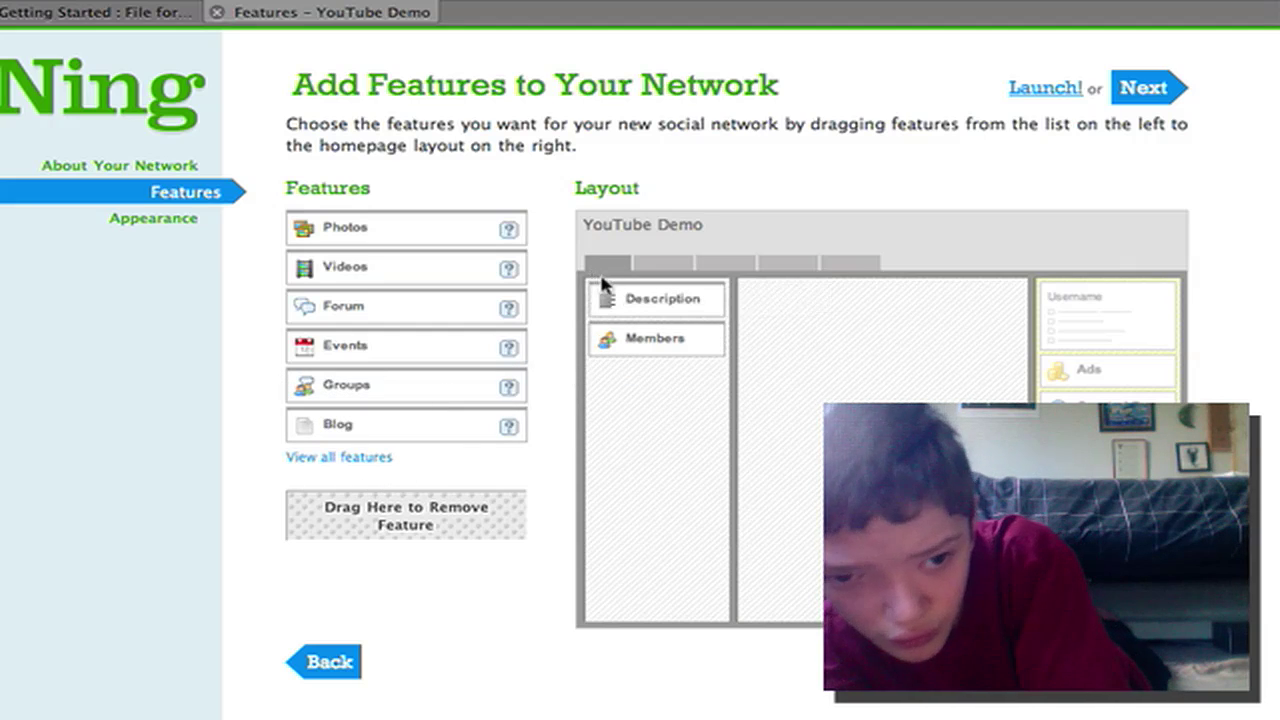
pyautogui.moveTo(610, 292); pyautogui.dragTo(423, 506)
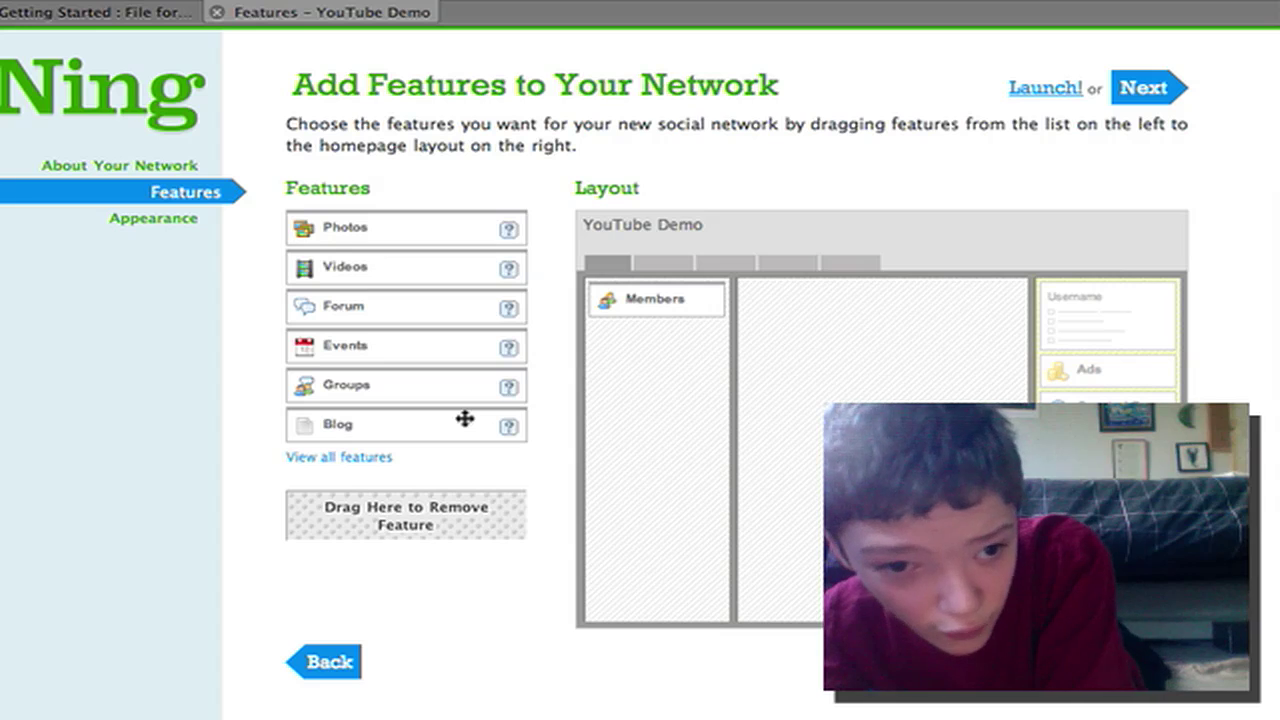
pyautogui.moveTo(465, 418); pyautogui.dragTo(926, 366)
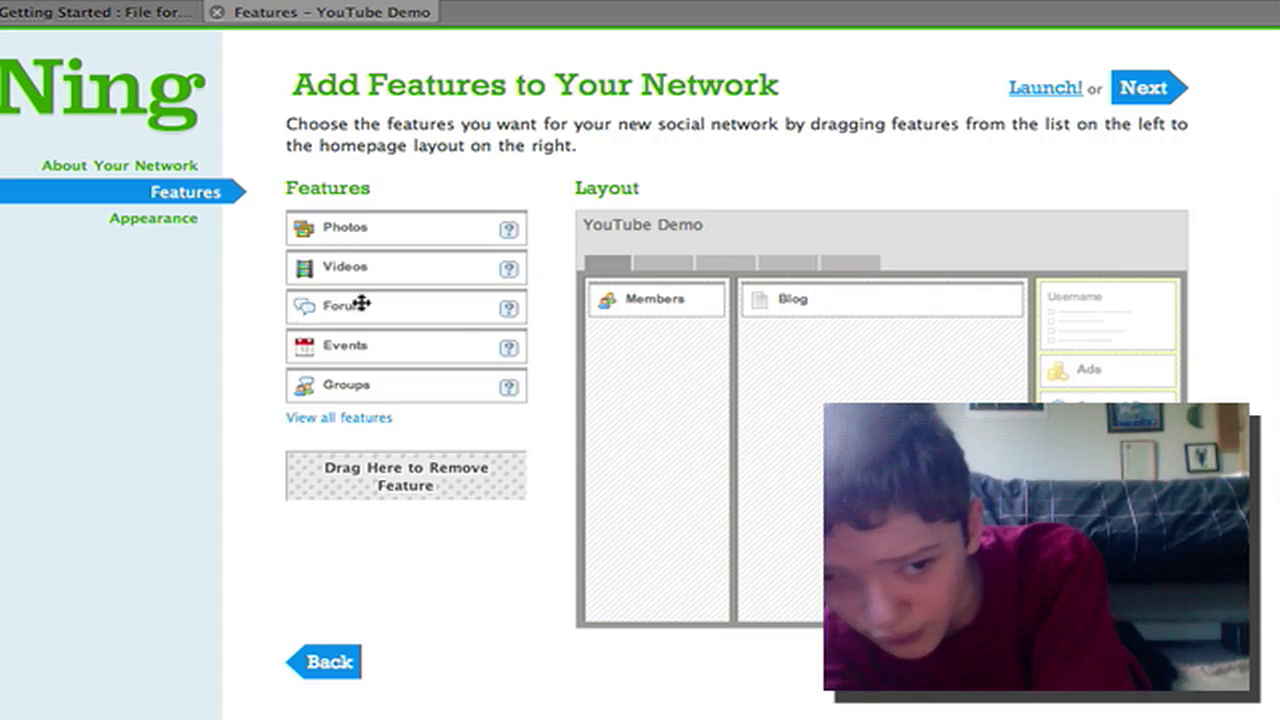
pyautogui.moveTo(361, 304); pyautogui.dragTo(819, 321)
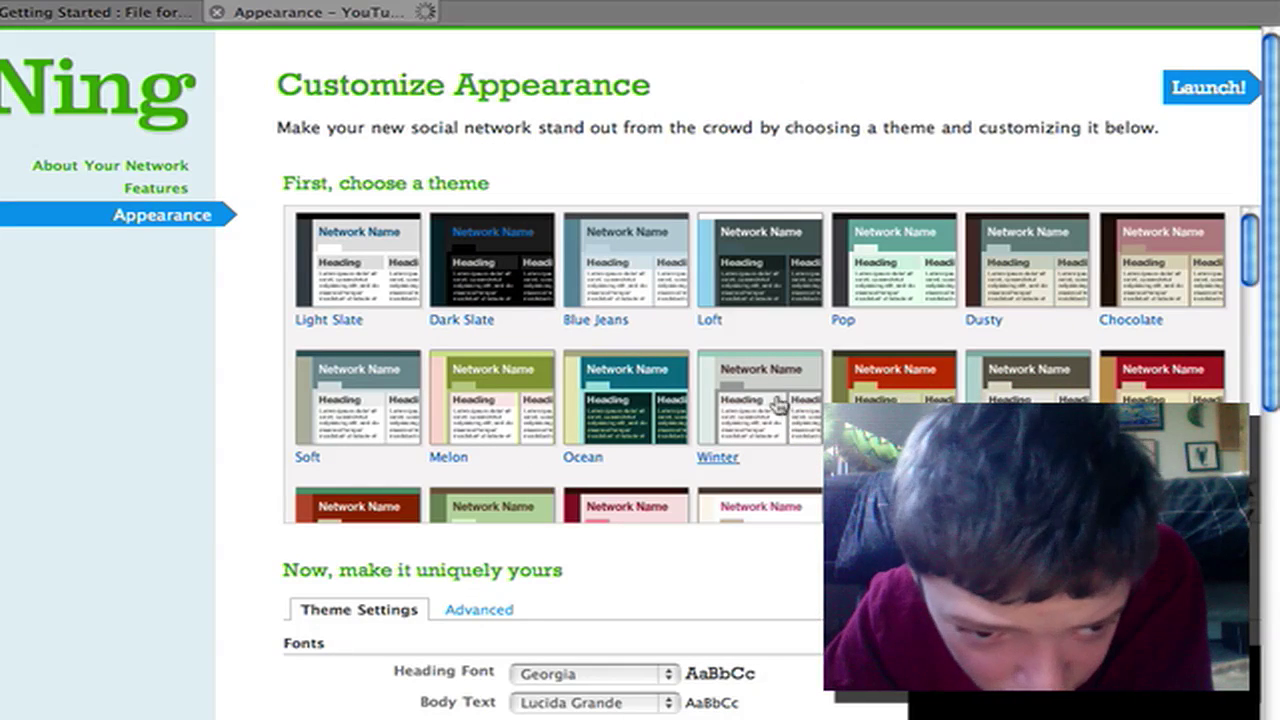
# Apply the dark red theme from the second row of the gallery
pyautogui.scroll(-8, 726, 337)
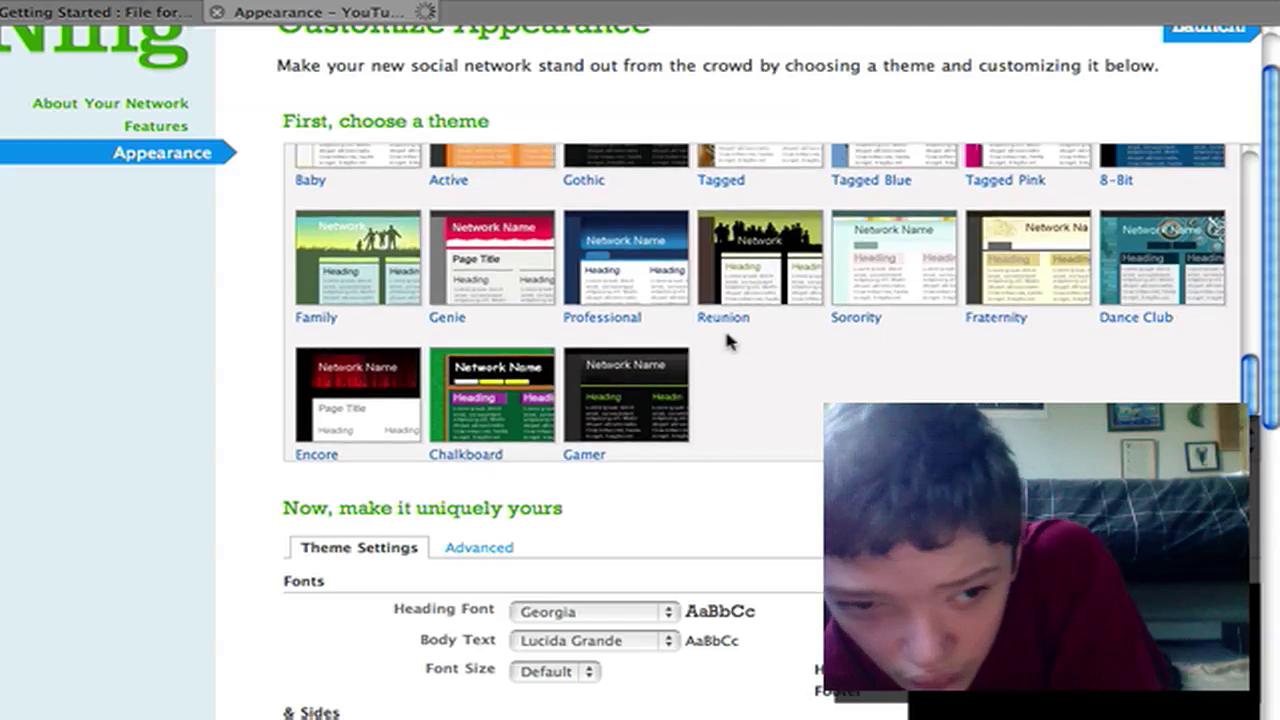
pyautogui.scroll(1, 726, 335)
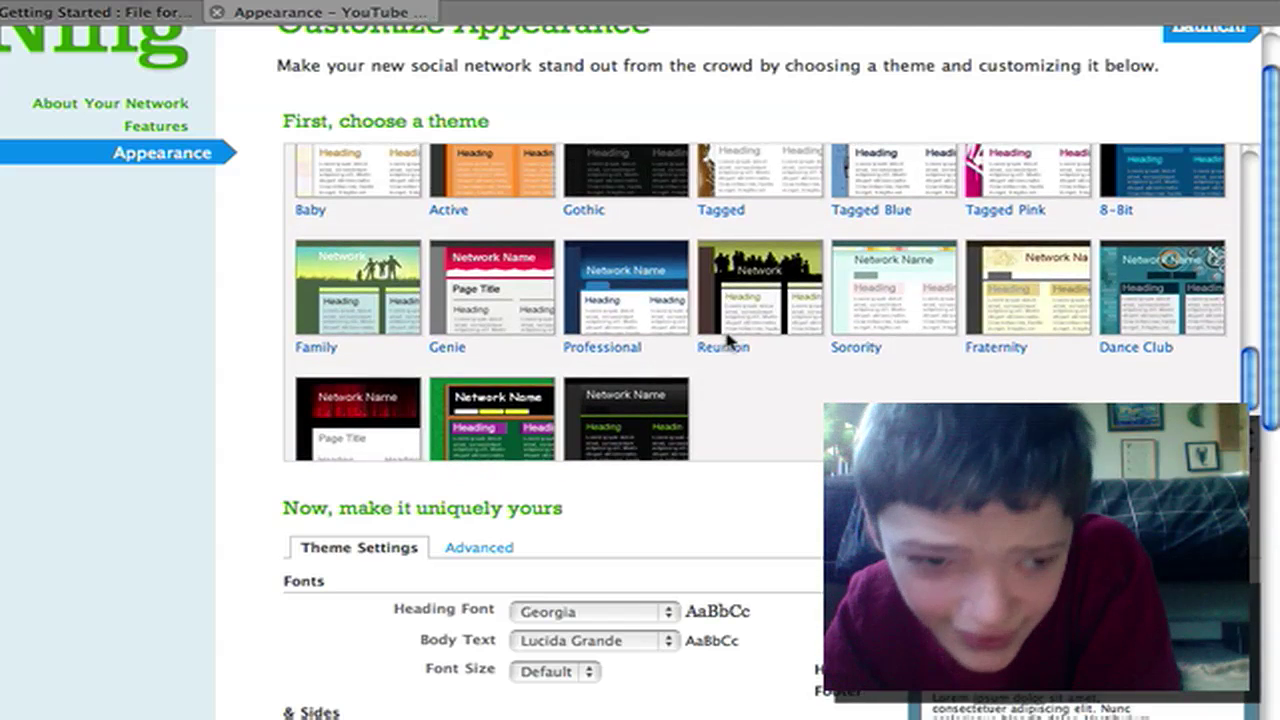
pyautogui.scroll(4, 726, 340)
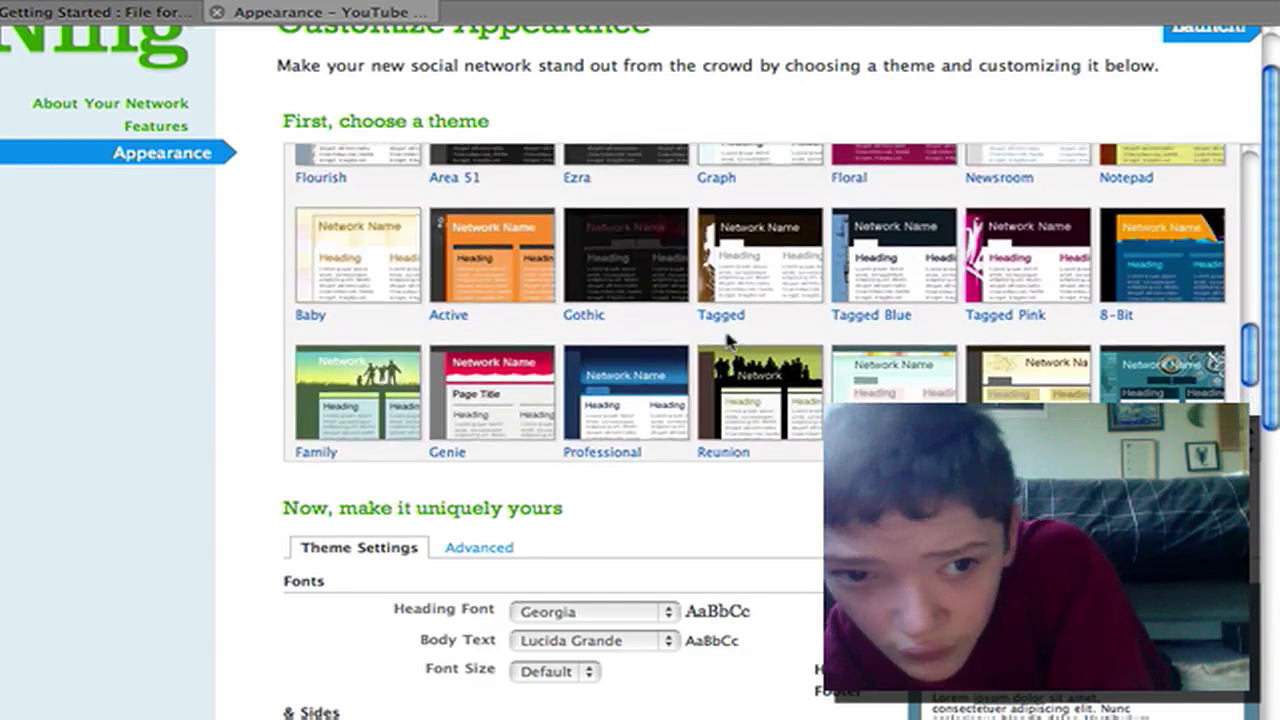
pyautogui.scroll(10, 726, 340)
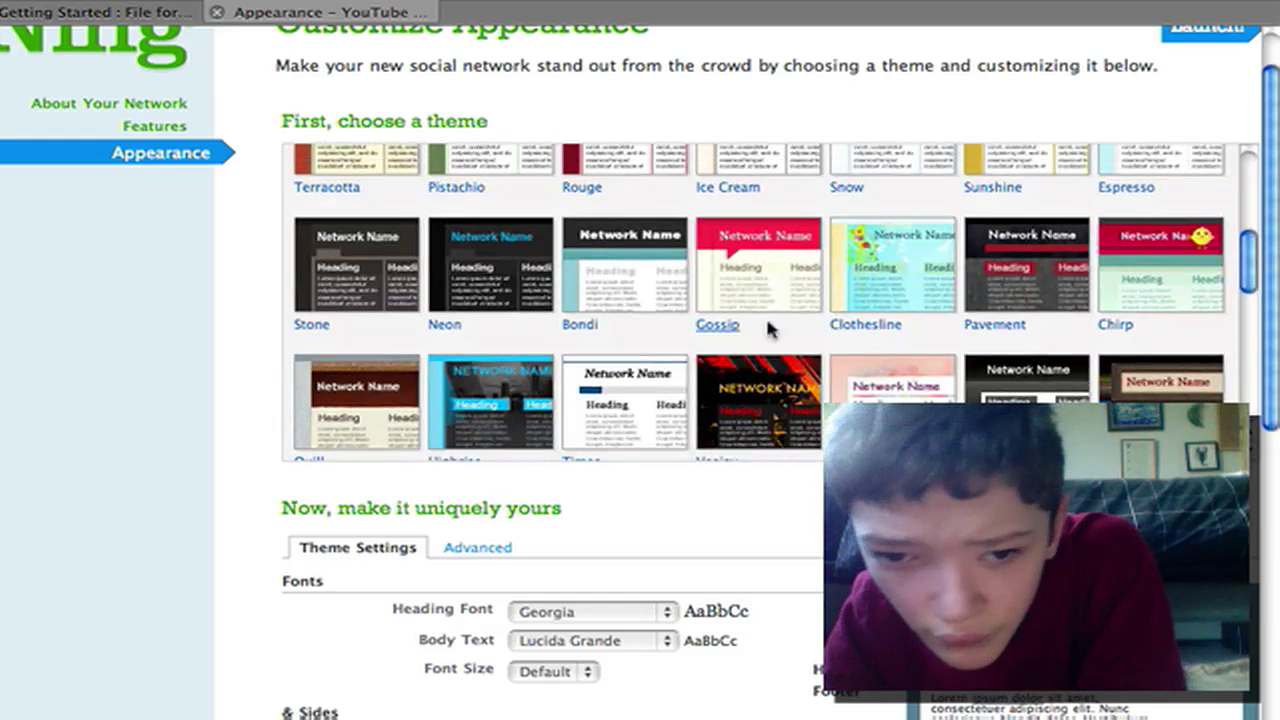
pyautogui.scroll(8, 1085, 247)
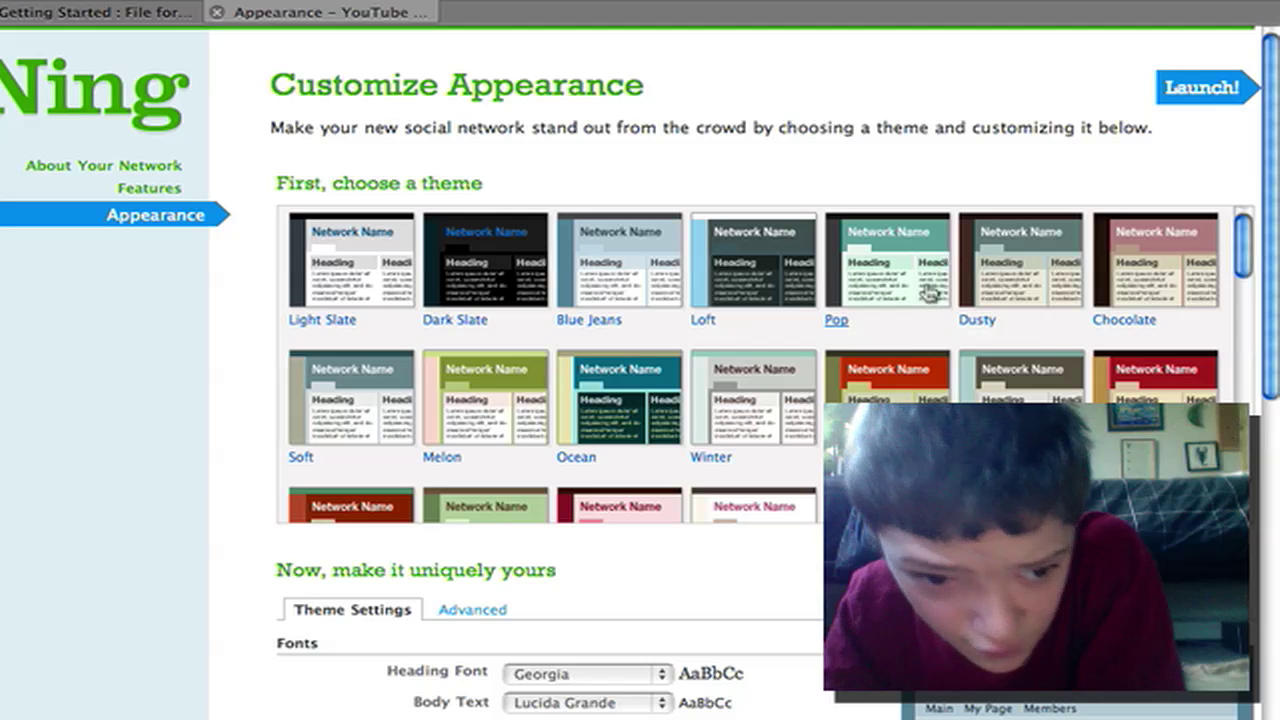
pyautogui.click(1188, 364)
pyautogui.scroll(-10, 1190, 362)
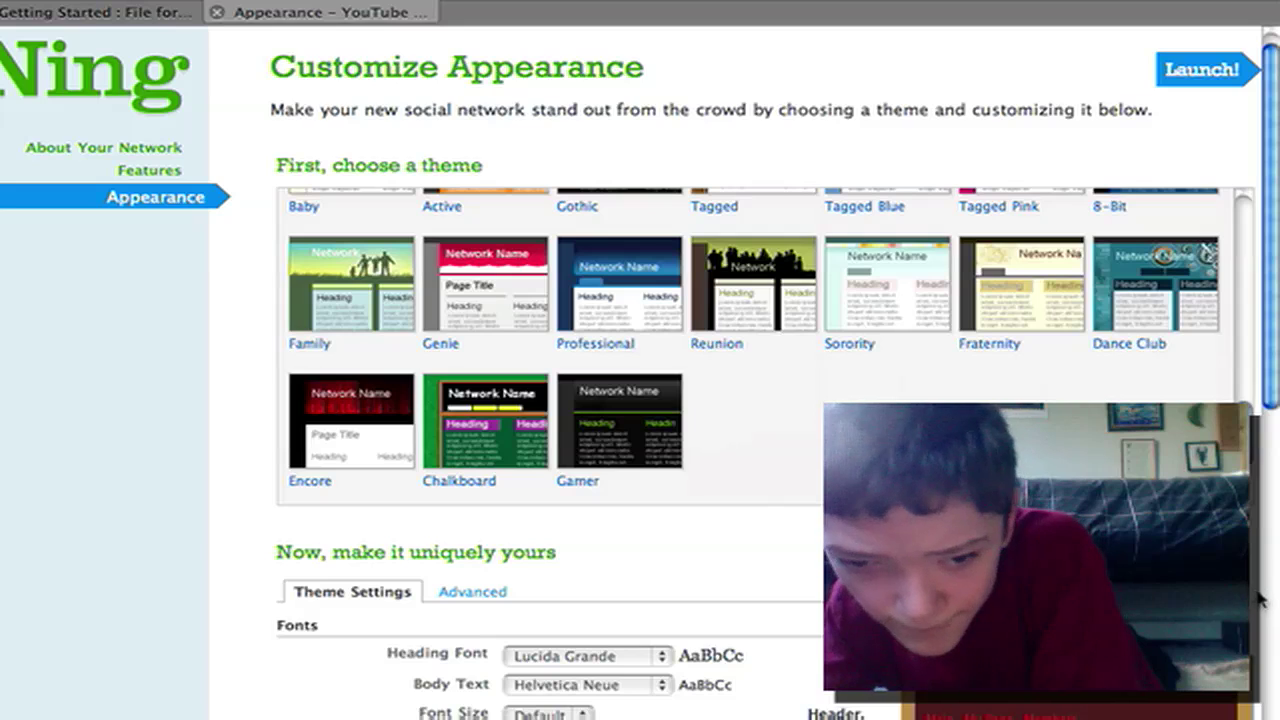
# Launch the YouTube Demo network from the bottom of the theme settings
pyautogui.scroll(-5, 1262, 598)
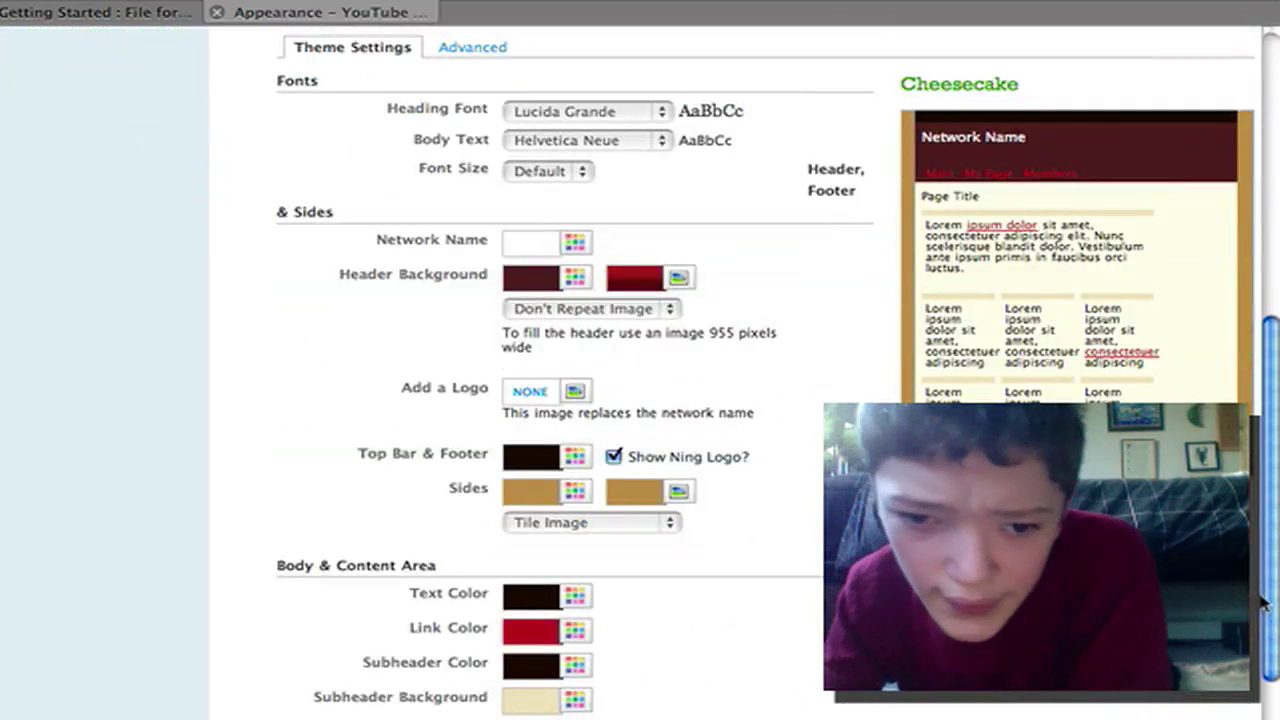
pyautogui.scroll(-2, 1262, 598)
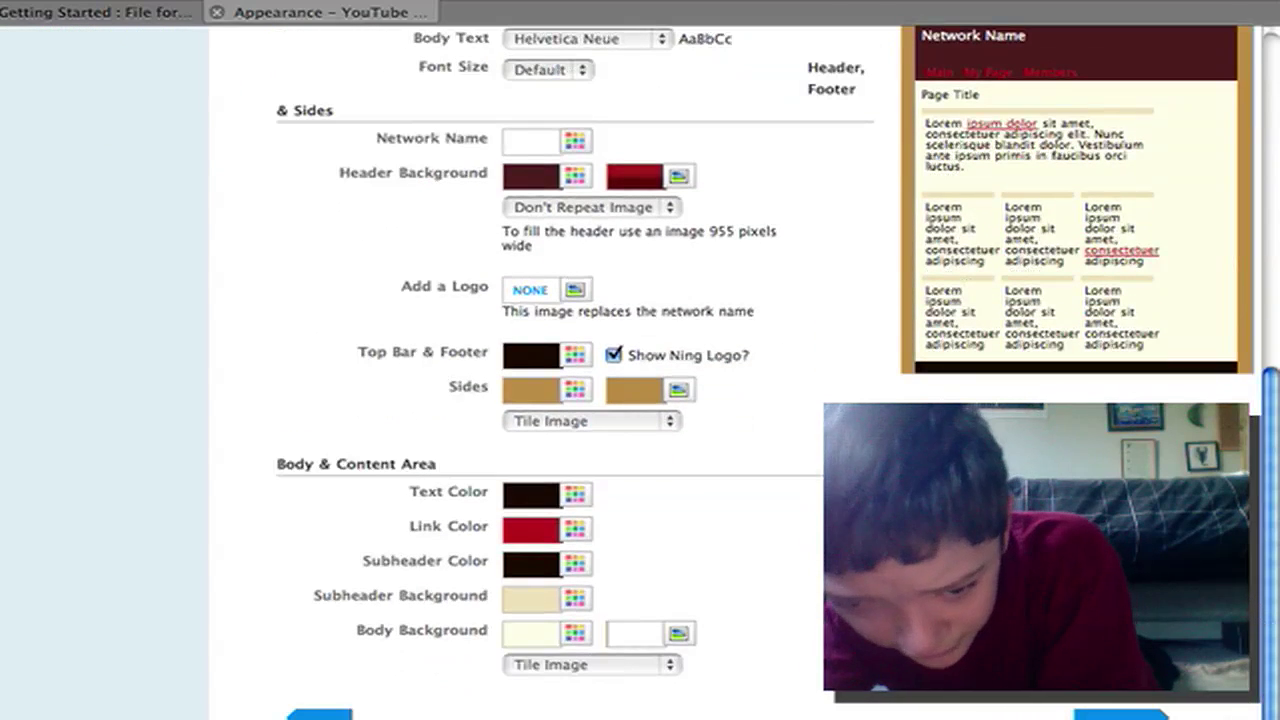
pyautogui.click(1121, 715)
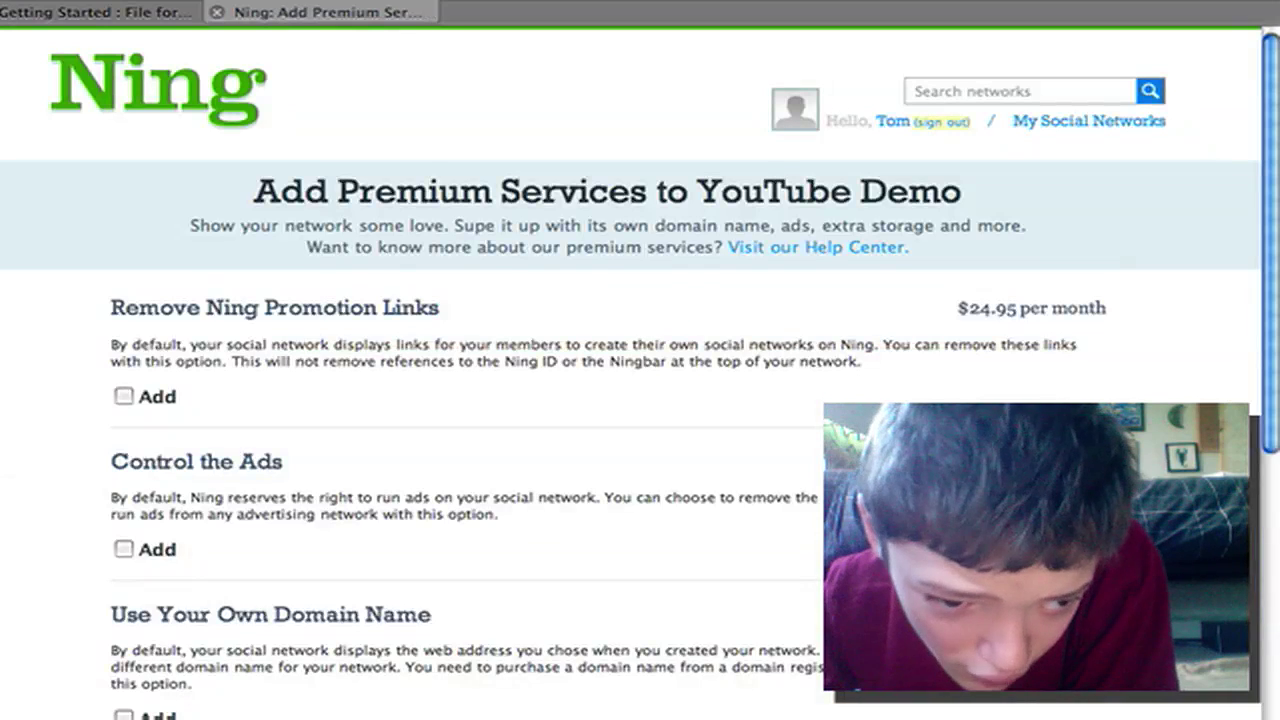
pyautogui.scroll(-5, 1130, 341)
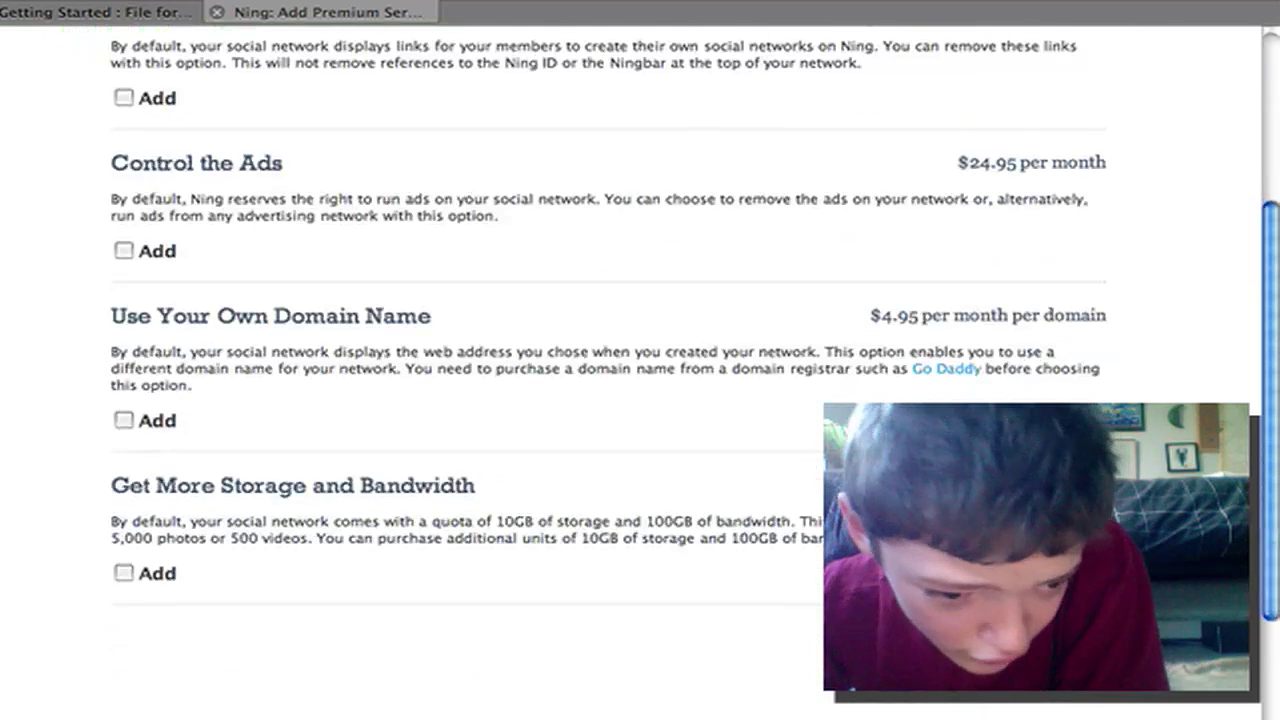